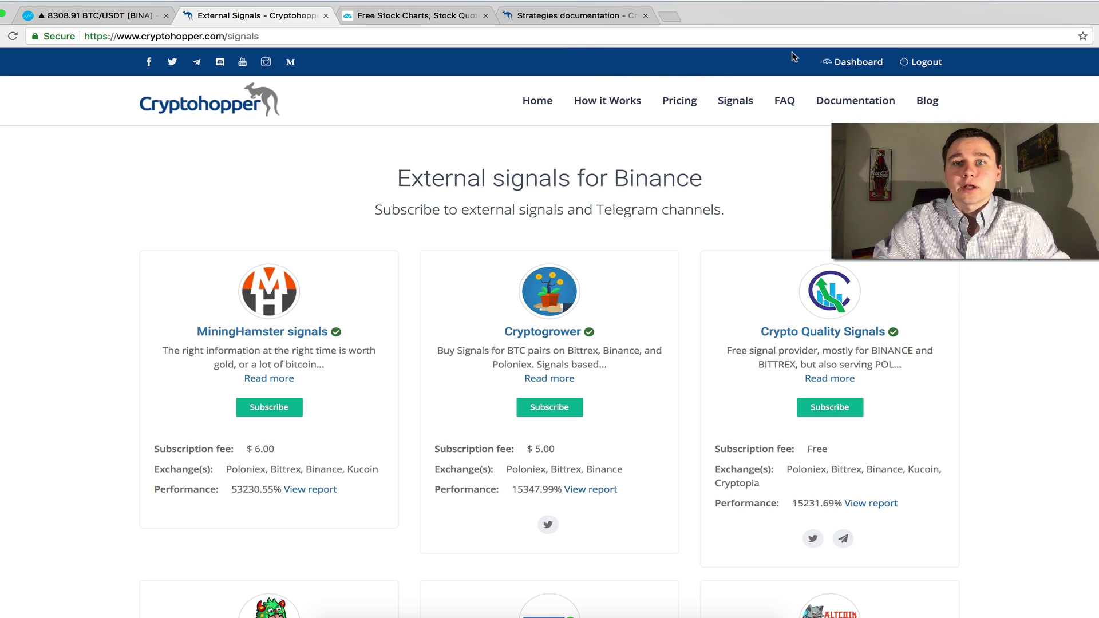
Open the hopper's dashboard and review its open positions and latest sells.
click(839, 65)
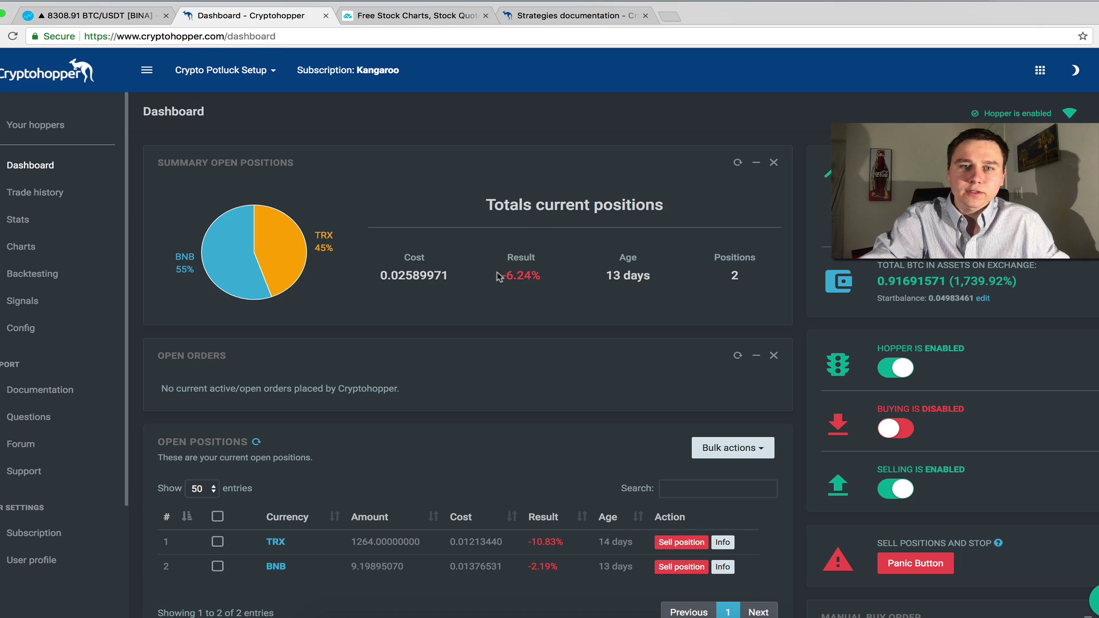
scroll(525, 290, down, 1)
scroll(525, 291, down, 10)
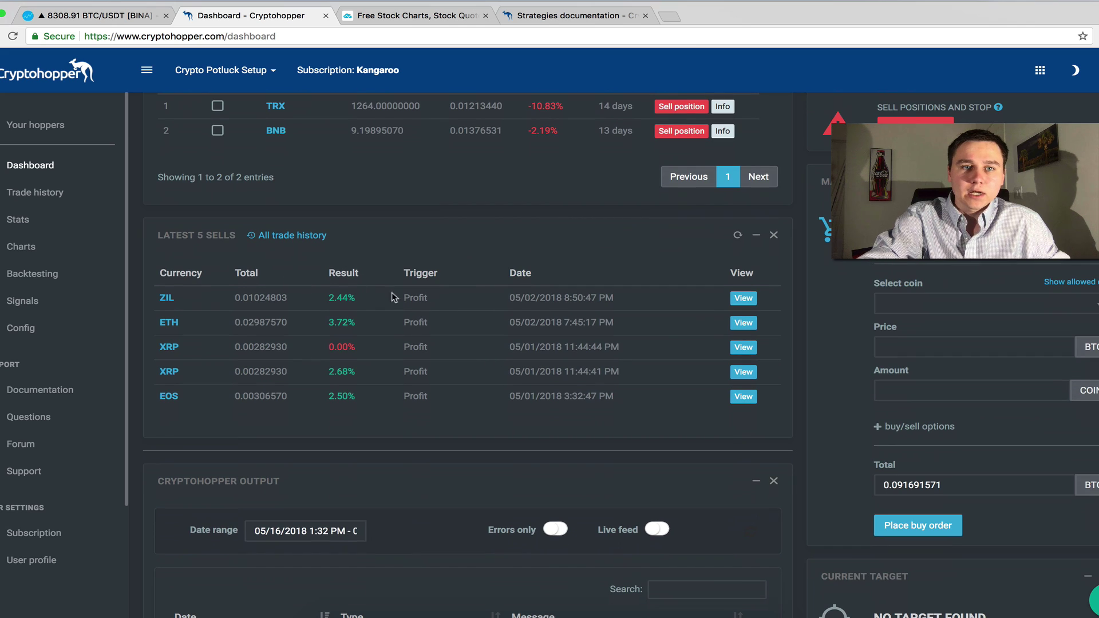
Open the full trade history and look through the buy and sell entries and their triggers.
click(292, 236)
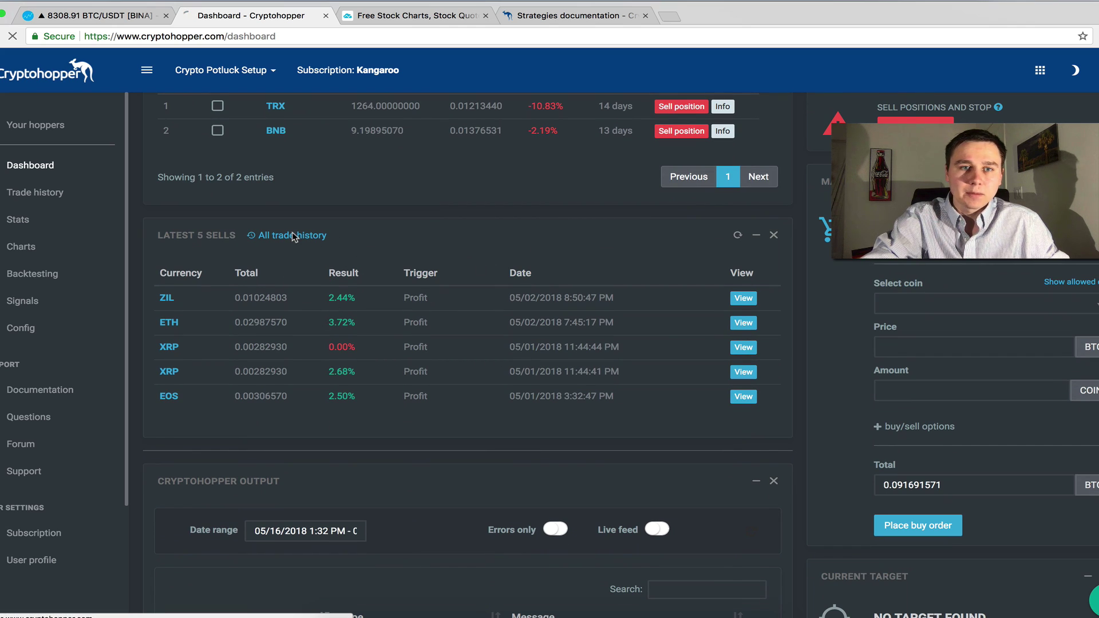
scroll(471, 343, down, 4)
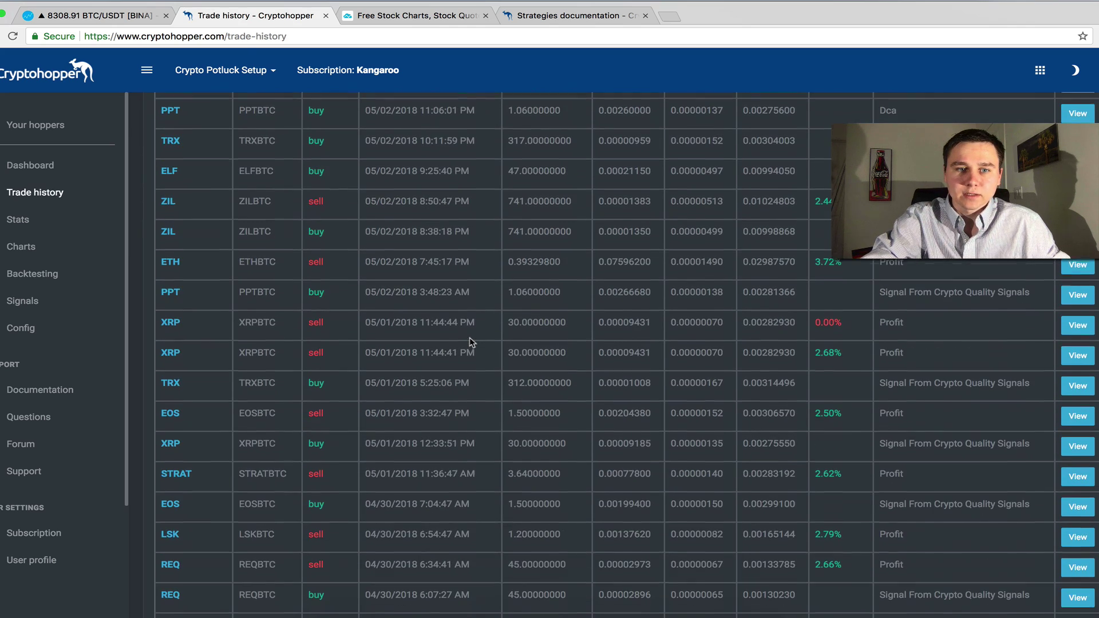
scroll(470, 342, down, 8)
scroll(470, 343, up, 15)
scroll(469, 342, down, 3)
scroll(471, 342, down, 5)
scroll(471, 343, up, 15)
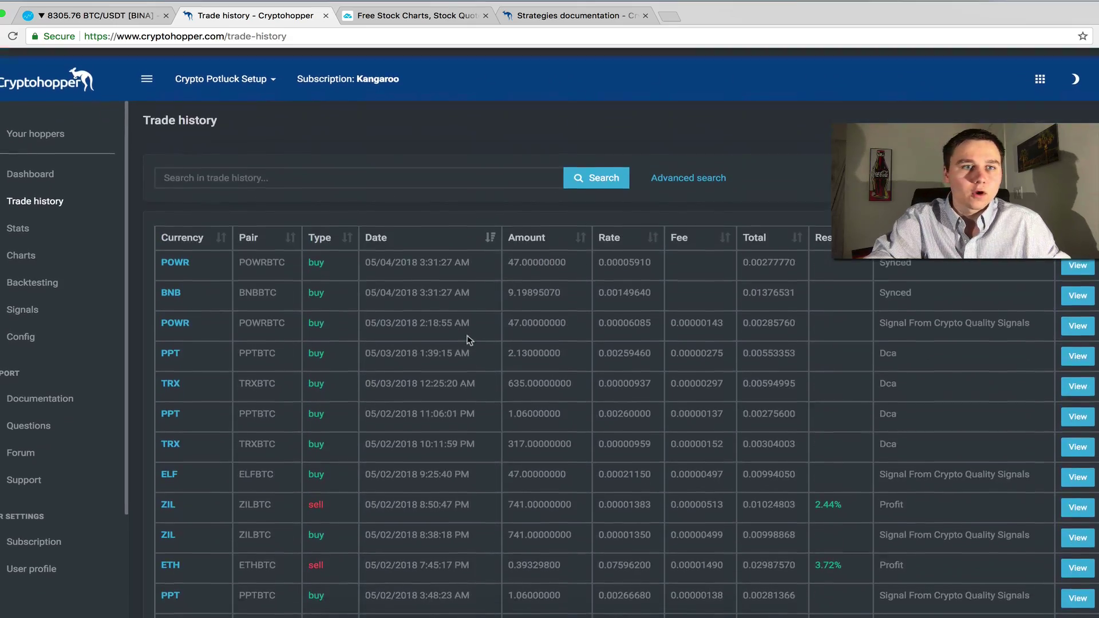
View the overview of all hoppers and open the base configuration of the Crypto Potluck Setup hopper.
click(38, 127)
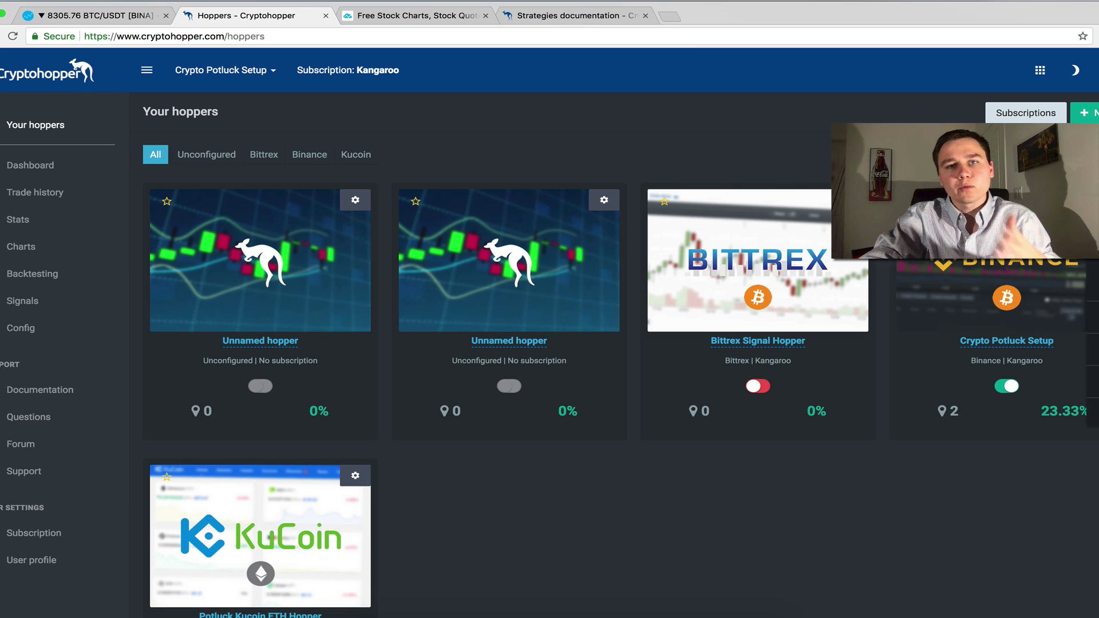
click(21, 328)
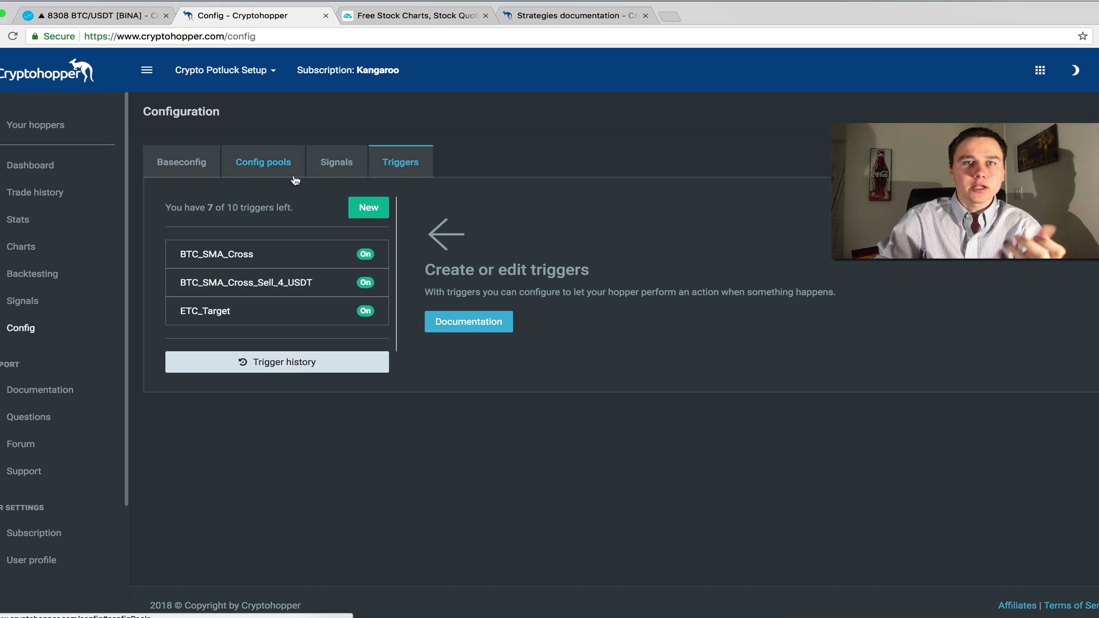
click(188, 164)
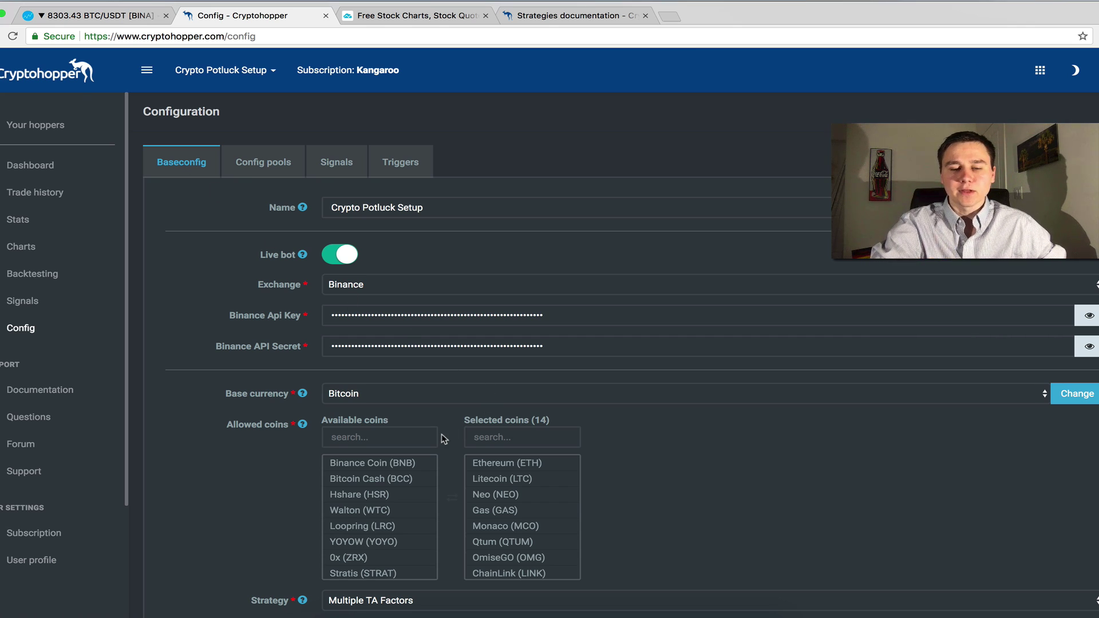
Examine the allowed coins, strategy, percentage profit and cooldown settings in the base configuration.
scroll(478, 484, down, 3)
click(478, 484)
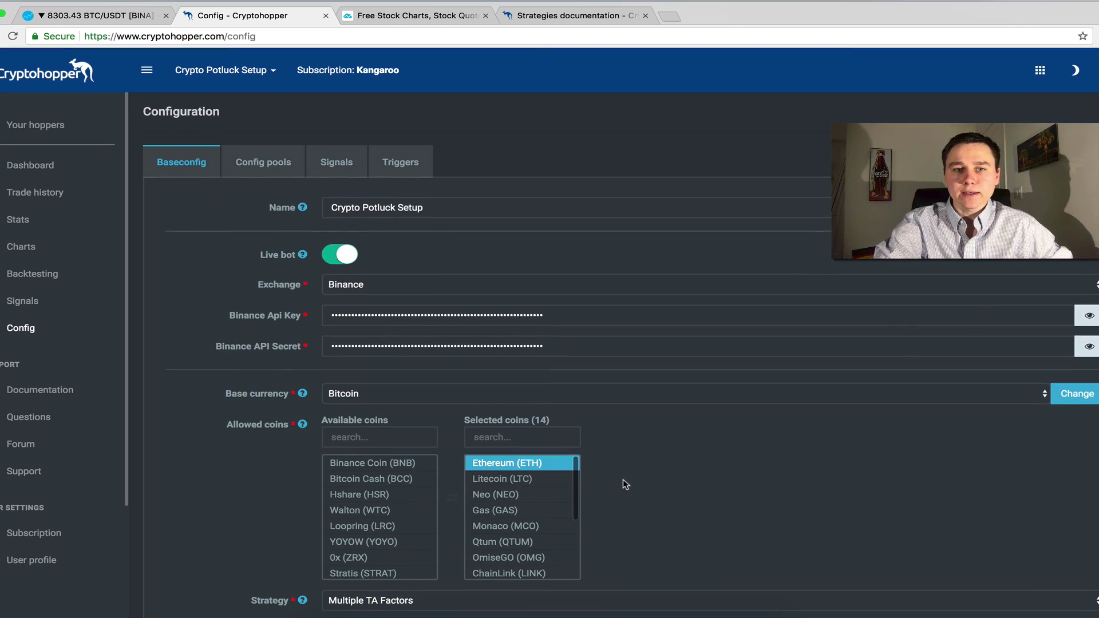
scroll(623, 479, down, 4)
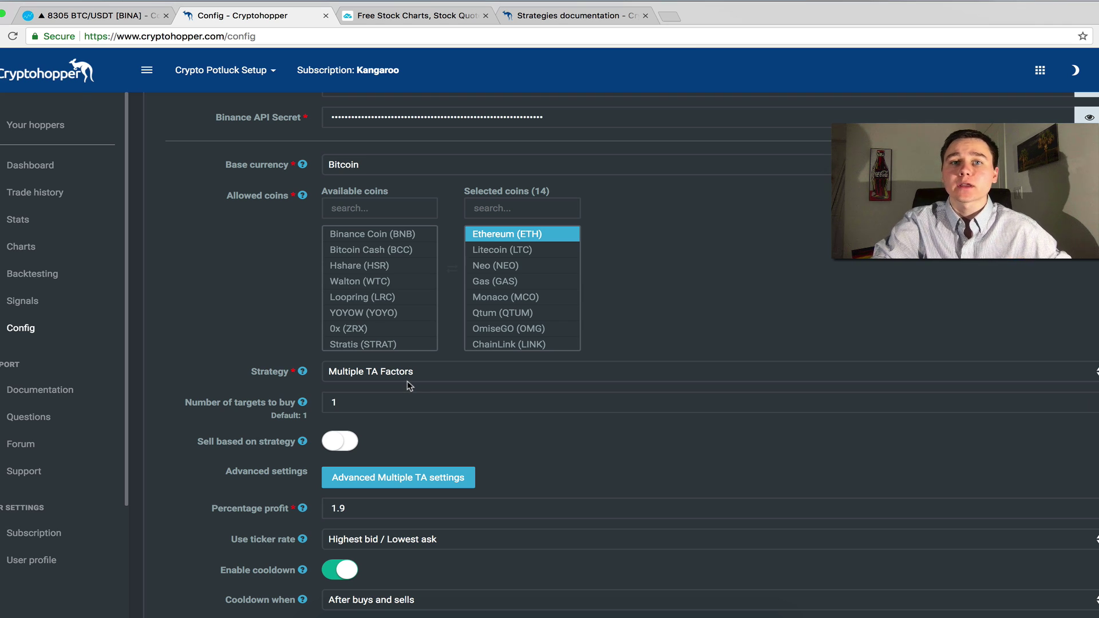
scroll(407, 380, down, 3)
scroll(407, 380, up, 5)
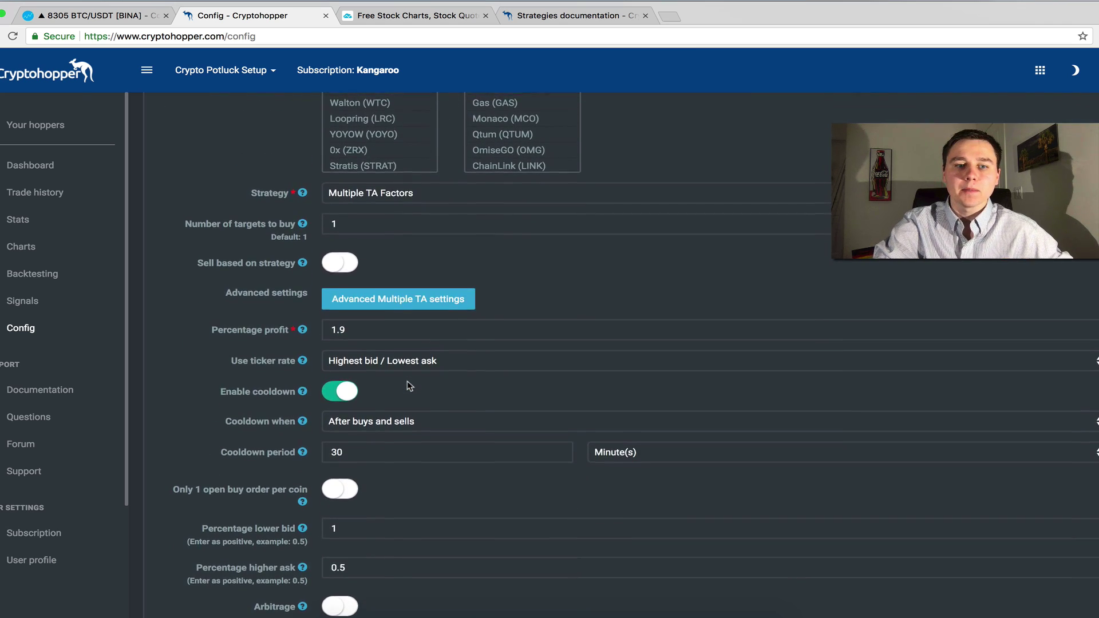
scroll(407, 381, up, 3)
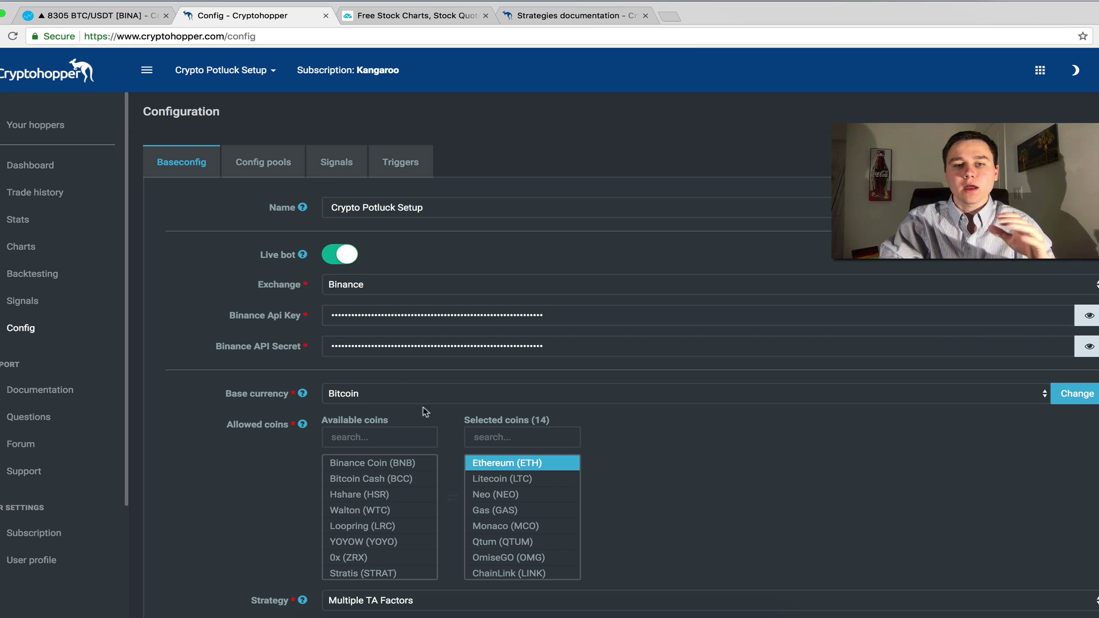
scroll(454, 480, down, 3)
scroll(455, 482, down, 3)
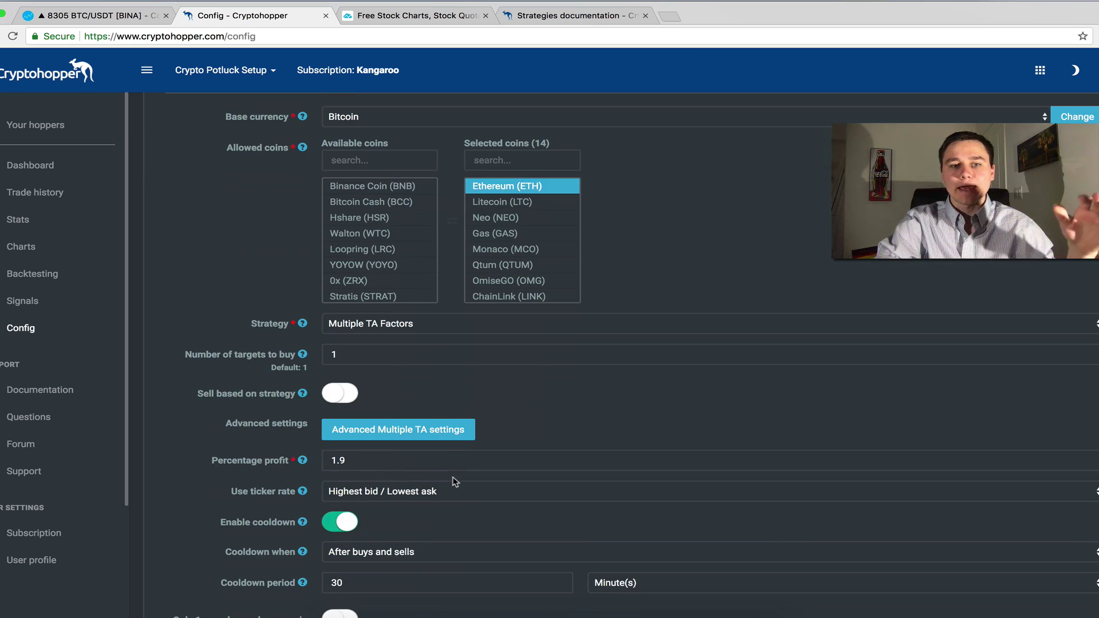
scroll(455, 483, up, 3)
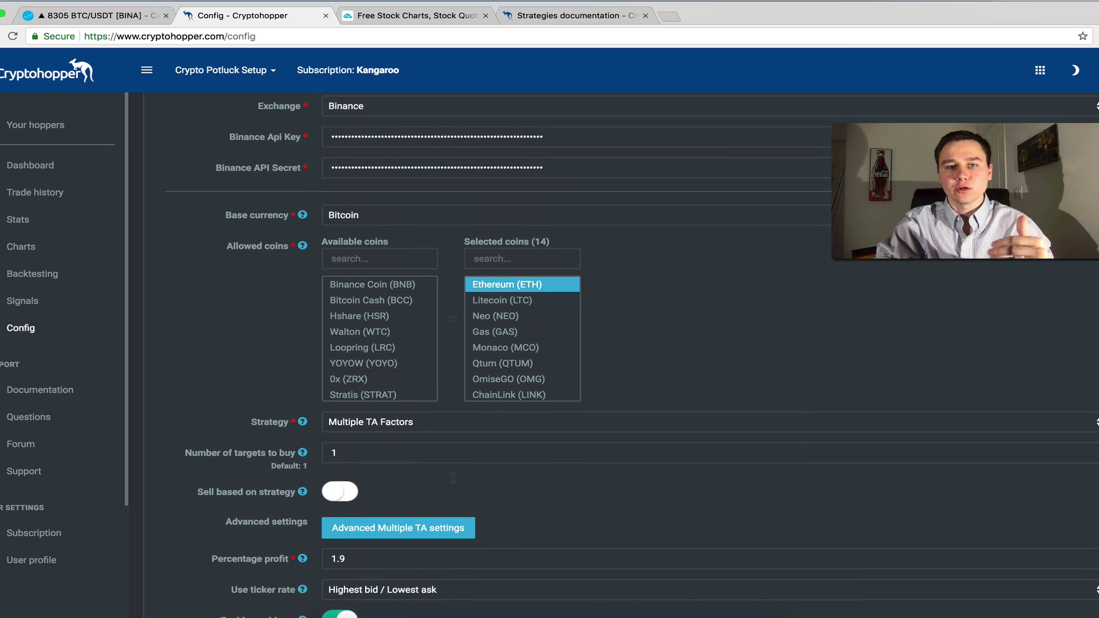
scroll(456, 482, up, 3)
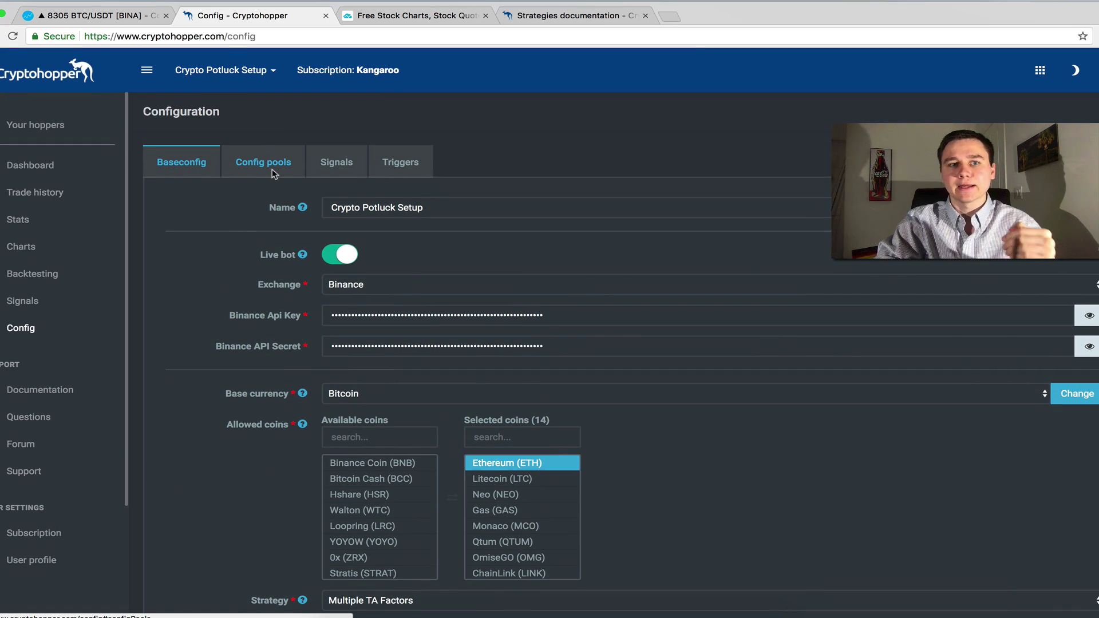
Show the hopper's config pools and open the form for a new config pool.
click(275, 174)
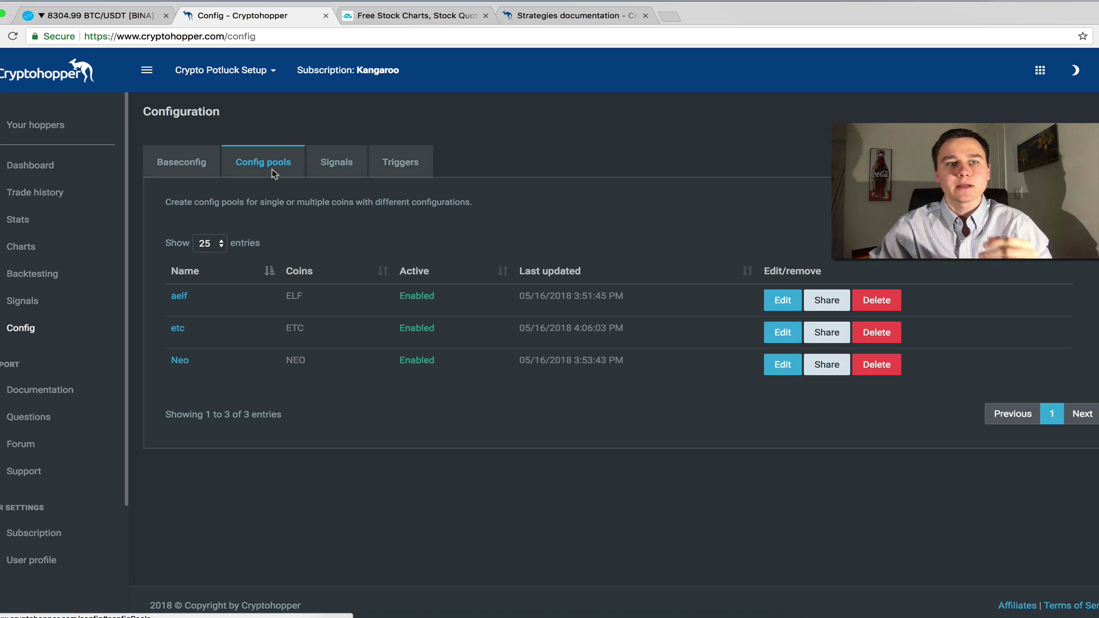
click(202, 167)
click(259, 168)
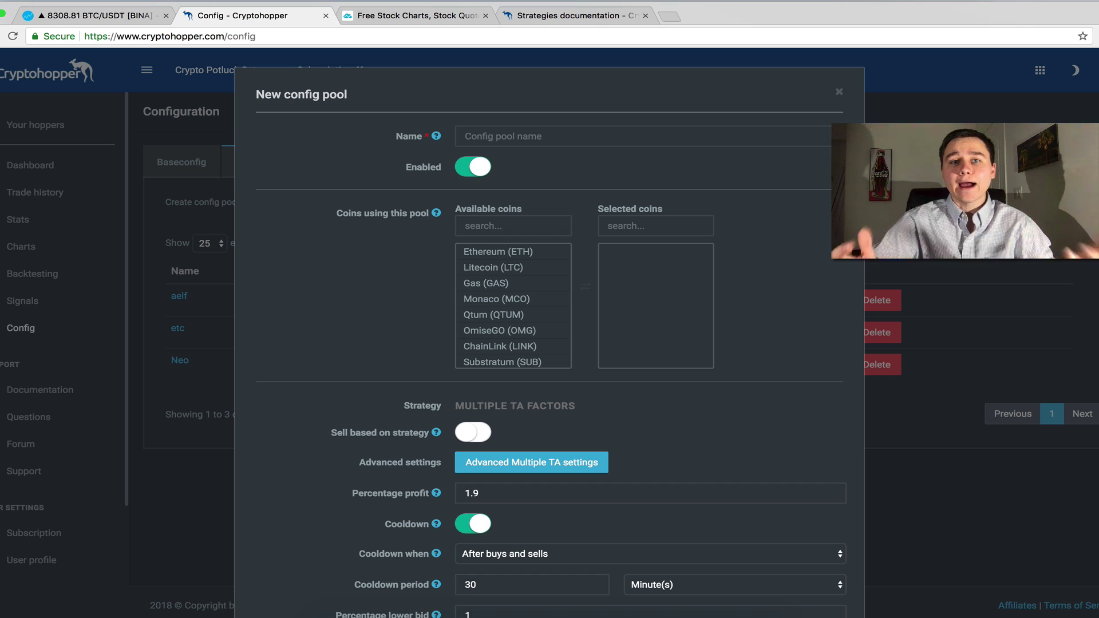
Highlight ChainLink (LINK) in the new pool's available coins, view the advanced Multiple TA settings, and close the form without saving.
click(498, 252)
click(499, 331)
click(500, 346)
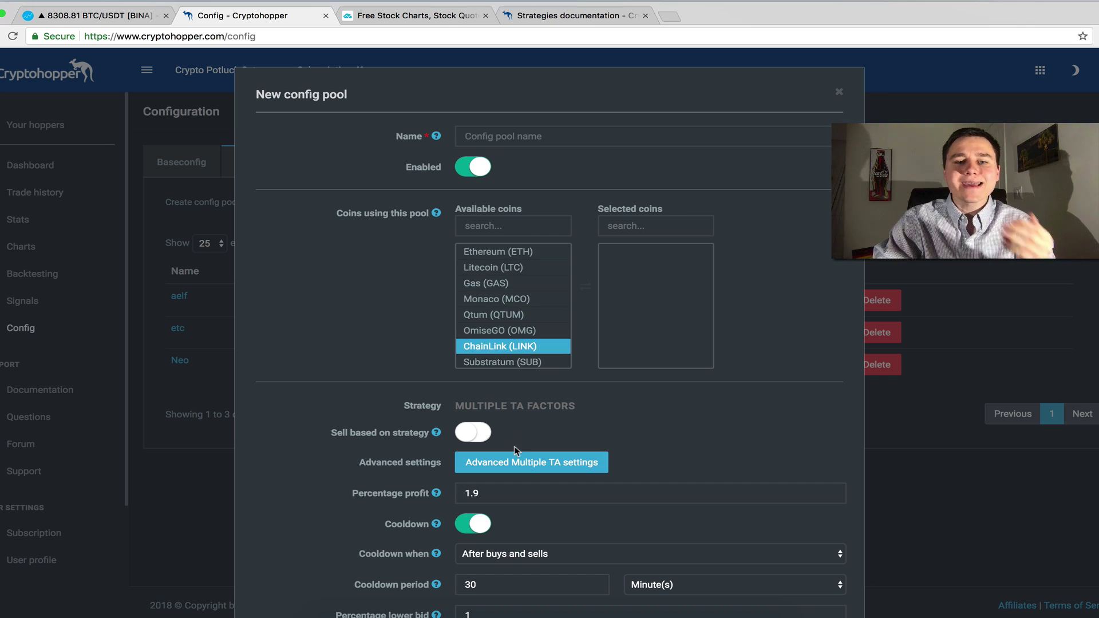
click(509, 464)
scroll(503, 470, down, 3)
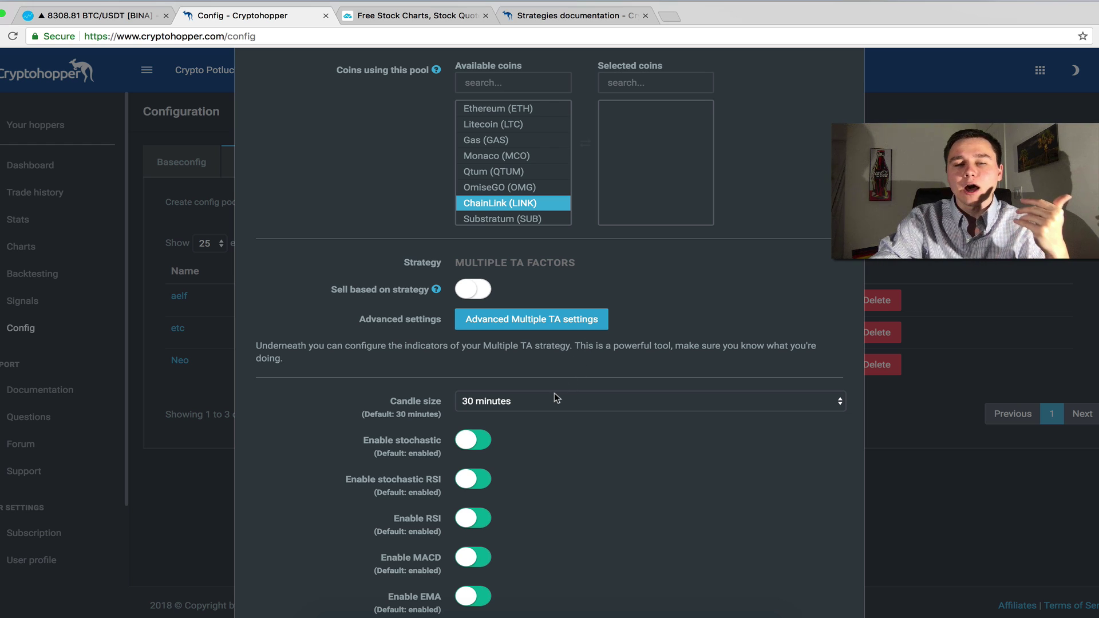
scroll(687, 286, up, 5)
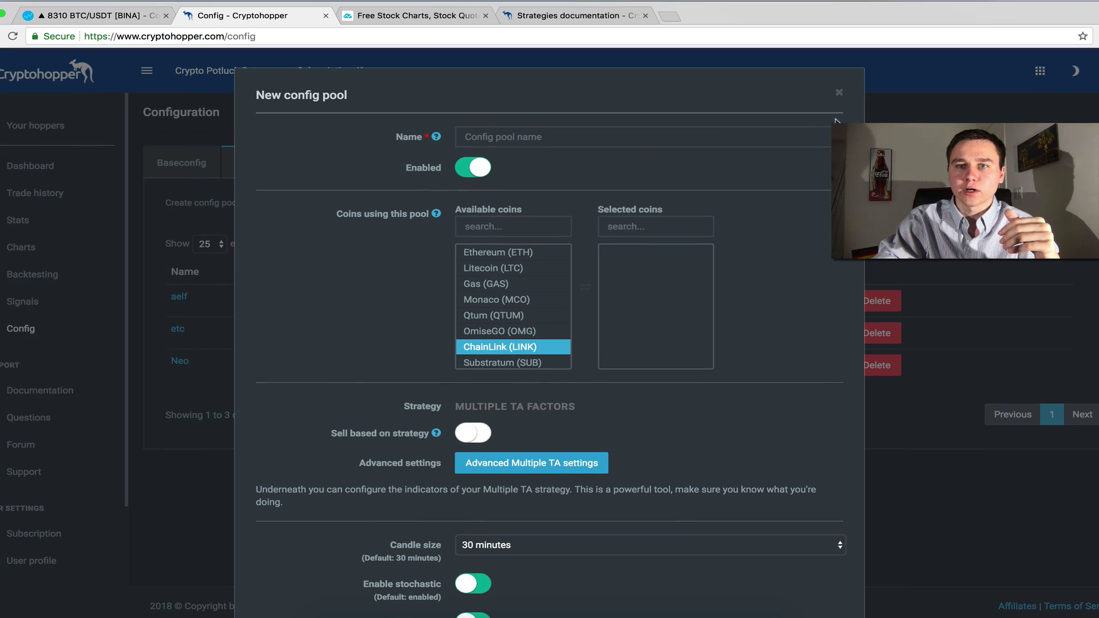
click(839, 95)
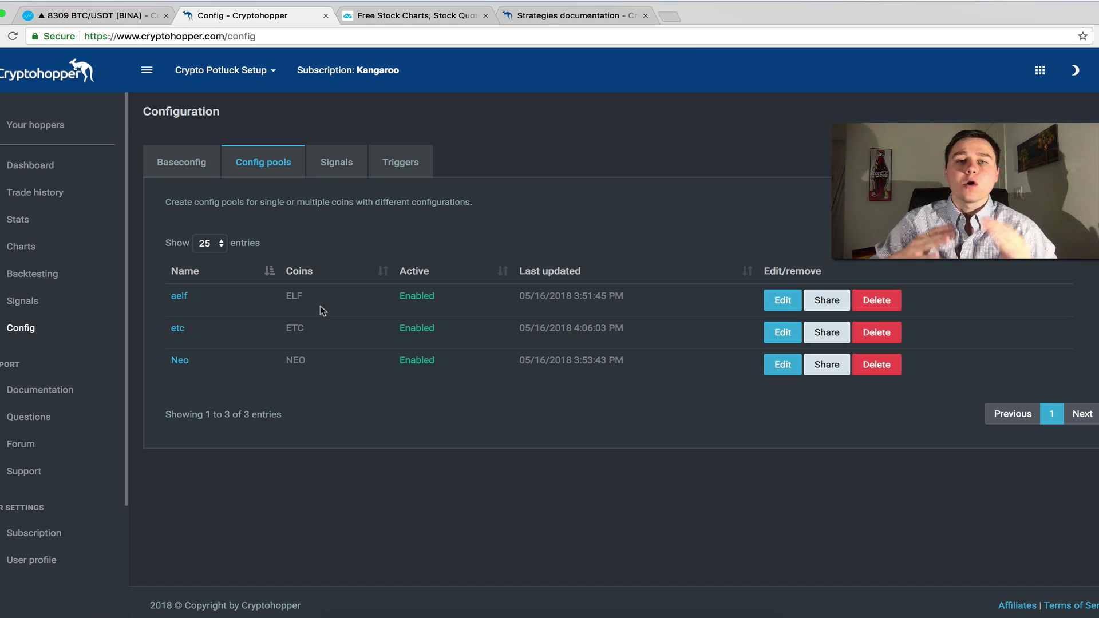
Show the hopper's triggers and switch to Coinigy to examine the circled moving-average crossings on the BTC/USDT chart.
click(394, 171)
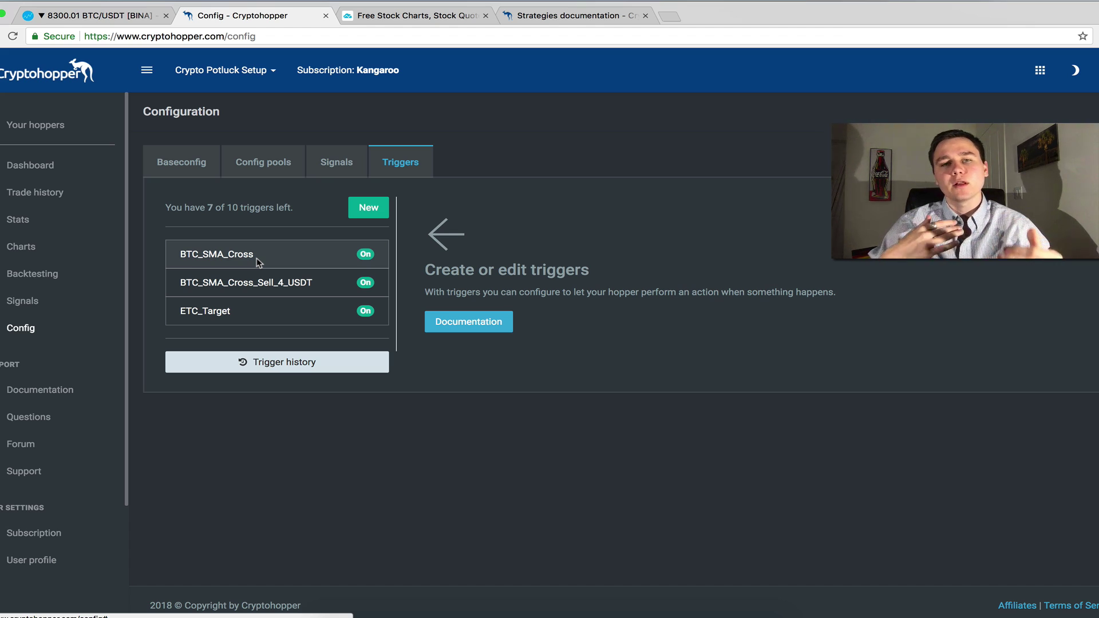
click(54, 16)
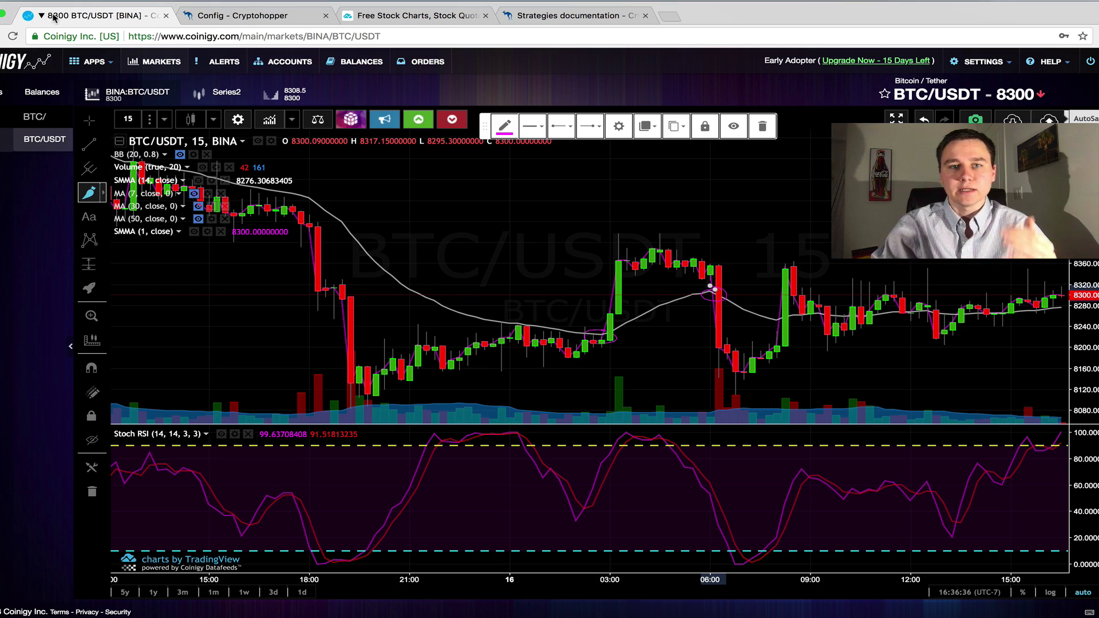
scroll(395, 222, down, 3)
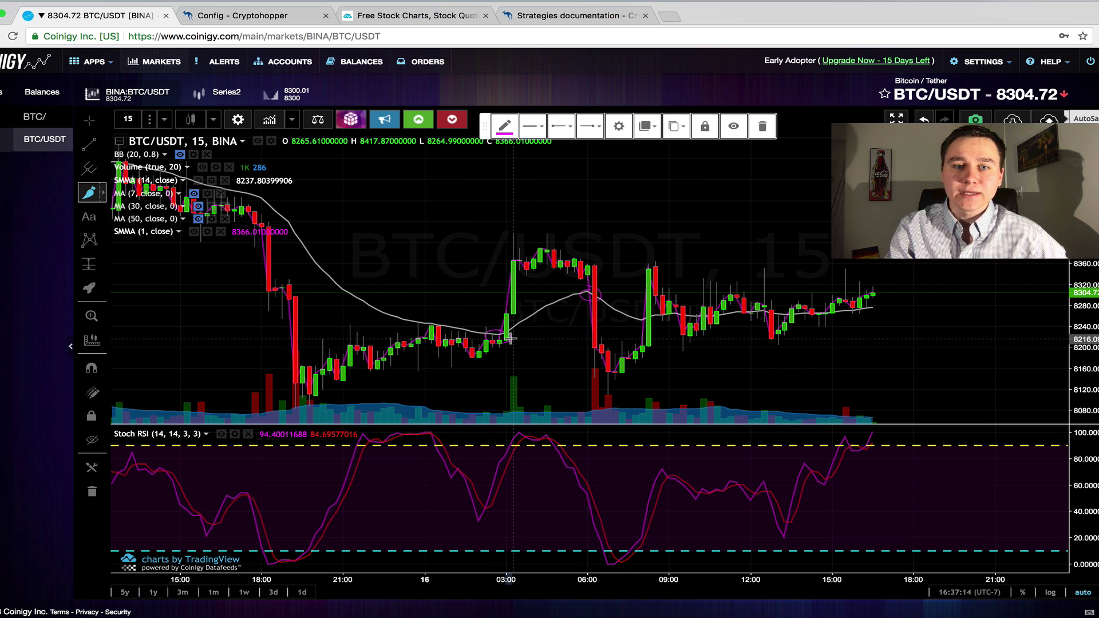
scroll(497, 343, up, 1)
scroll(497, 344, up, 1)
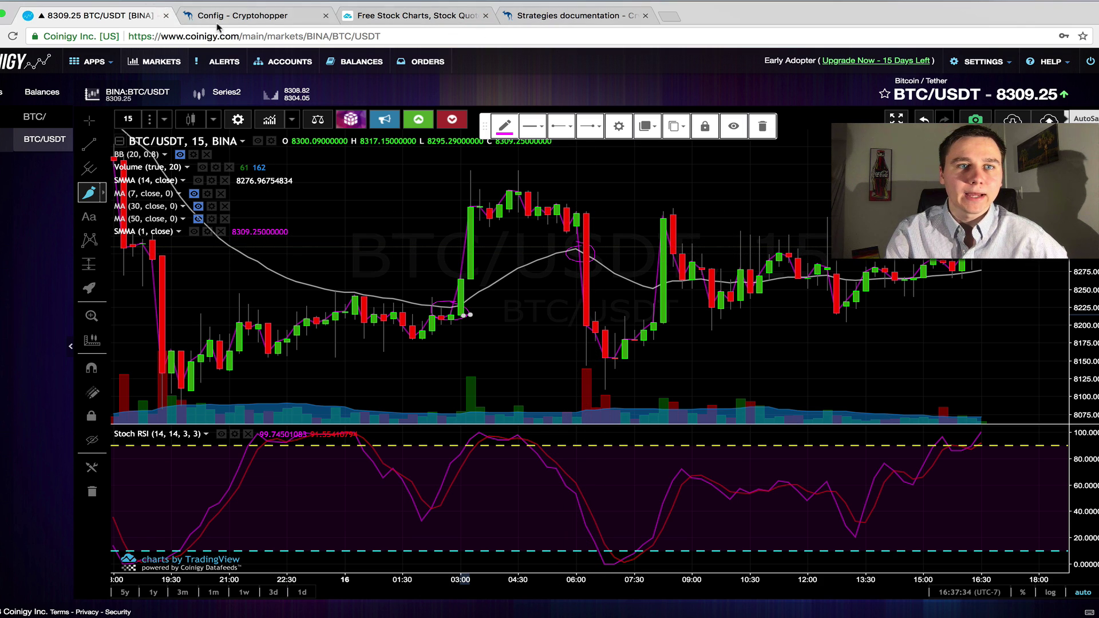
Return to Cryptohopper and review the conditions, actions and cooldown of the BTC_SMA_Cross_Sell_4_USDT trigger.
click(240, 16)
click(278, 280)
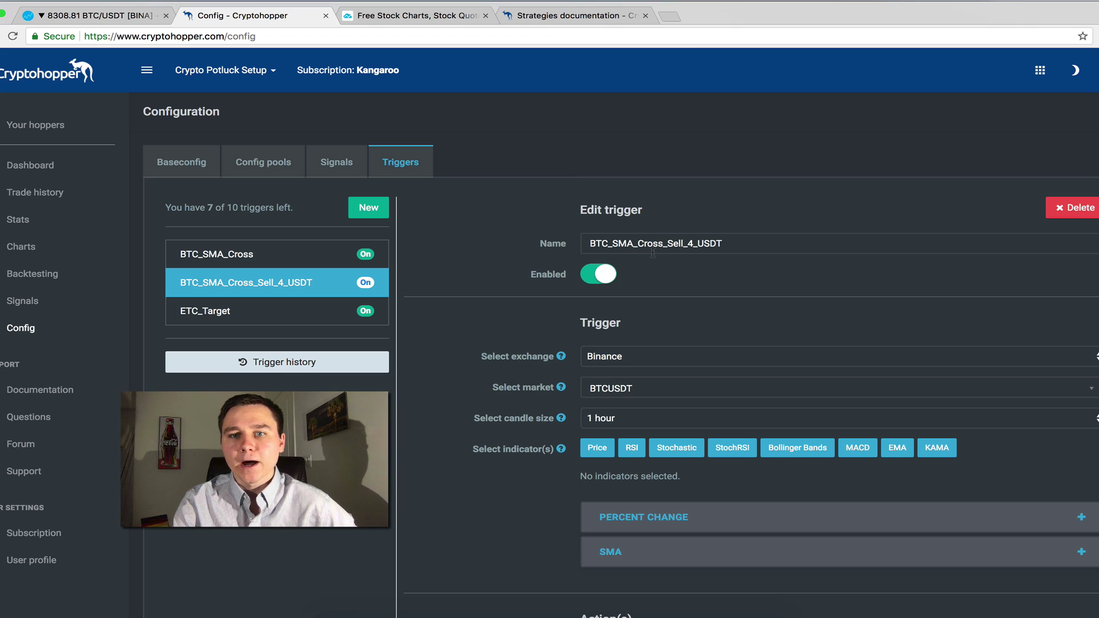
scroll(631, 248, down, 7)
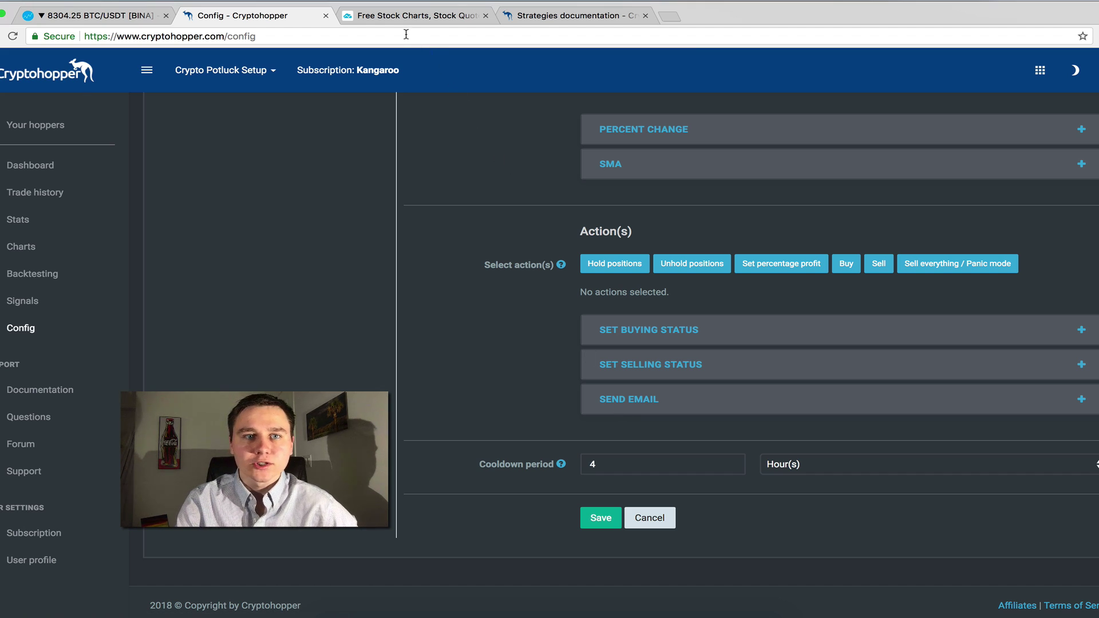
Switch to the Coinigy BTC/USDT chart and measure the price drop from the circled crossing near 06:00.
click(97, 16)
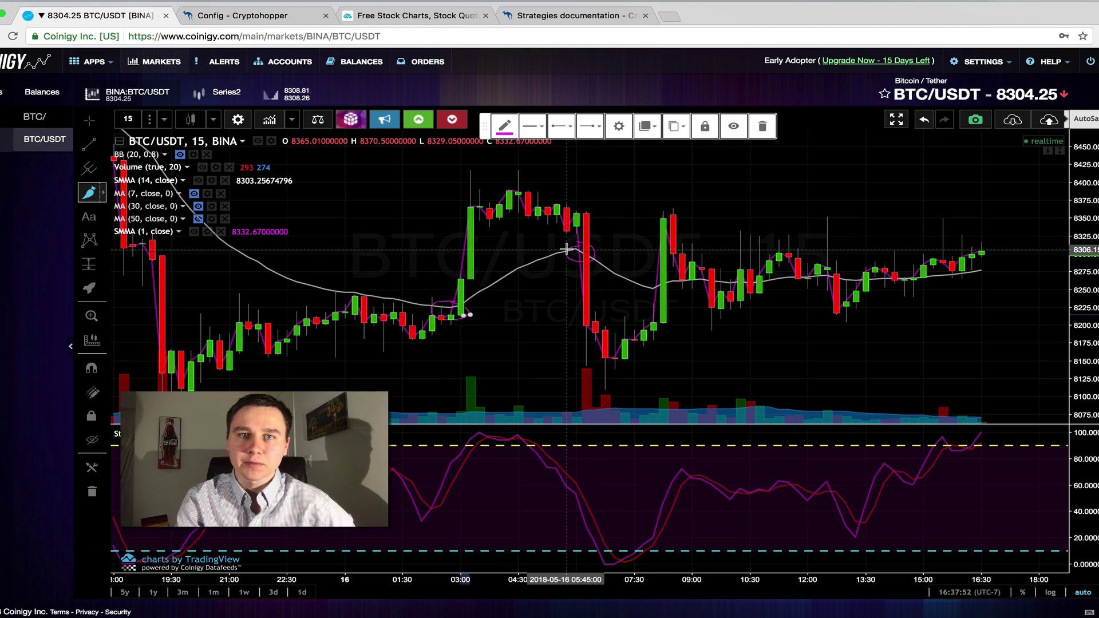
click(92, 340)
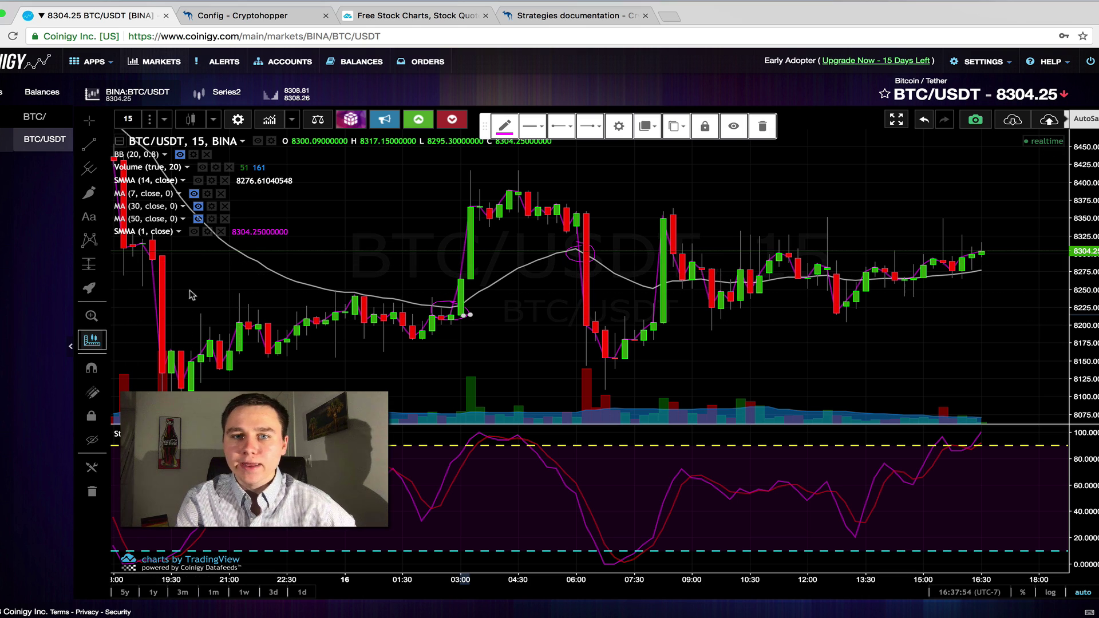
click(586, 252)
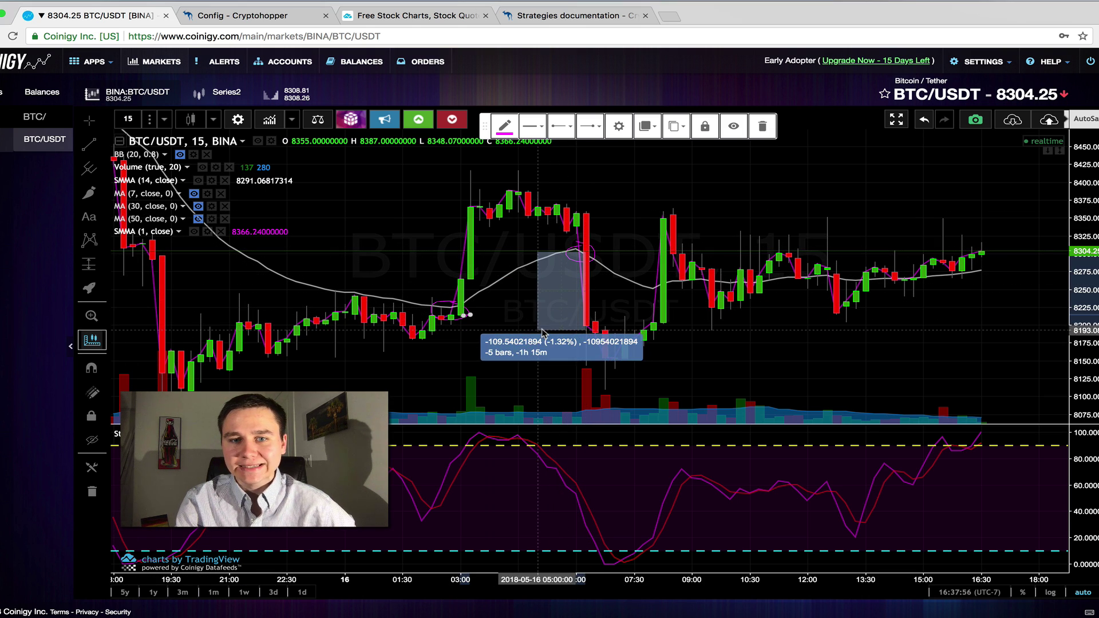
click(539, 380)
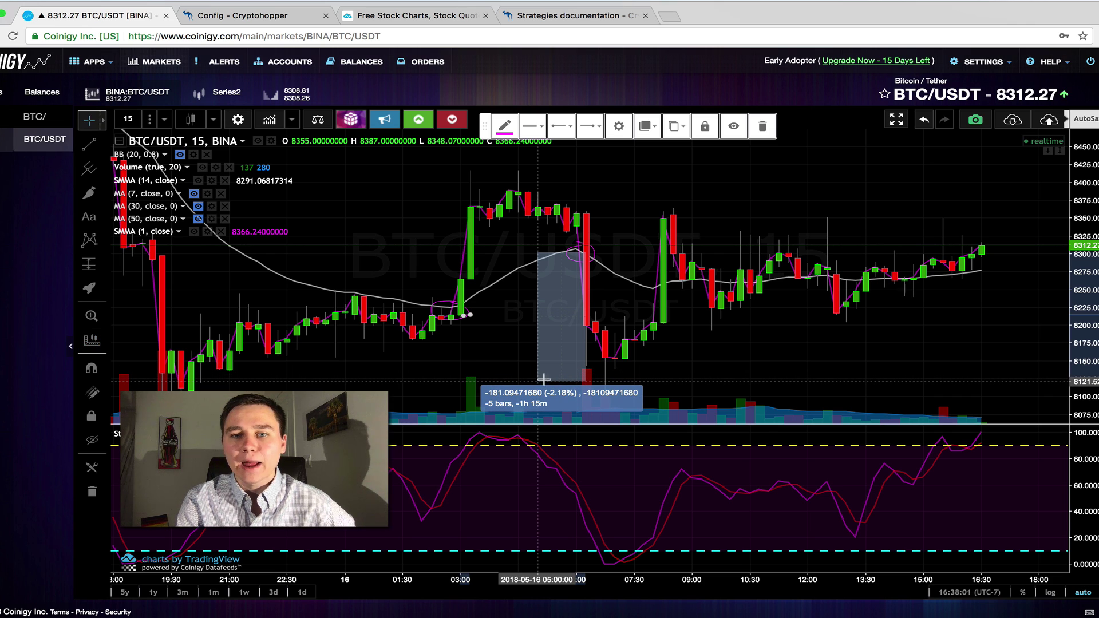
click(612, 372)
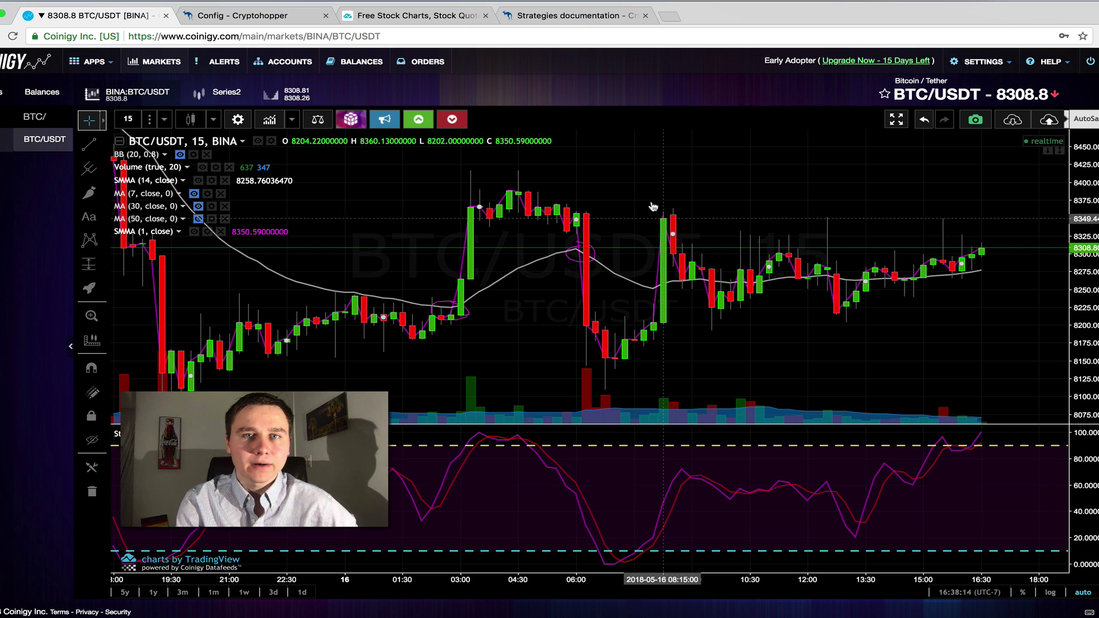
Return to Cryptohopper and view the settings of the BTC_SMA_Cross trigger.
click(207, 17)
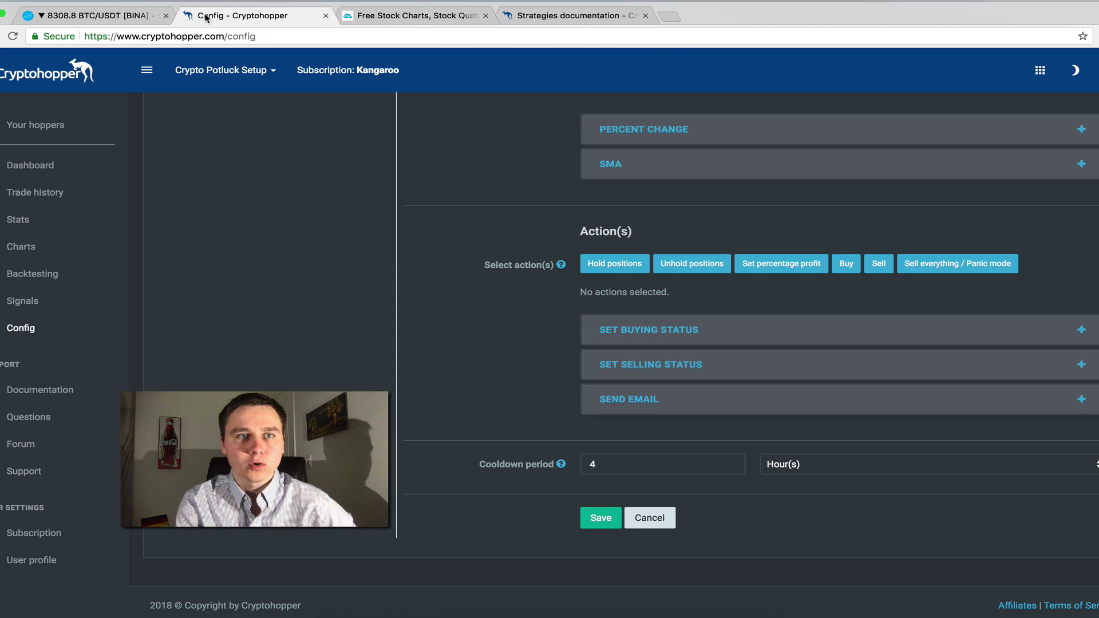
scroll(321, 147, up, 8)
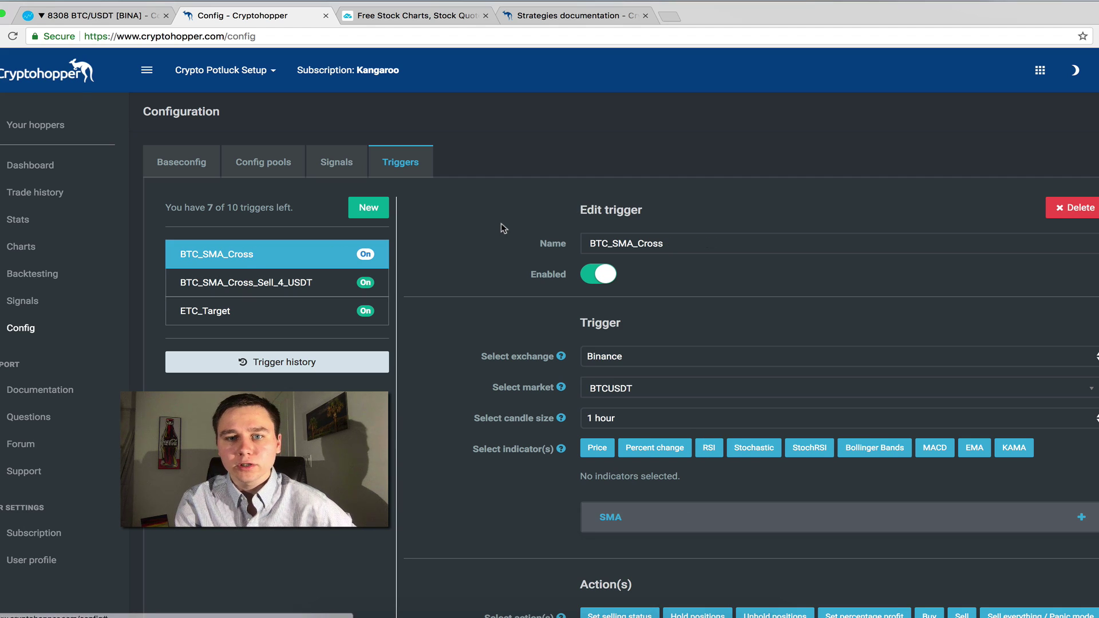
scroll(485, 280, down, 2)
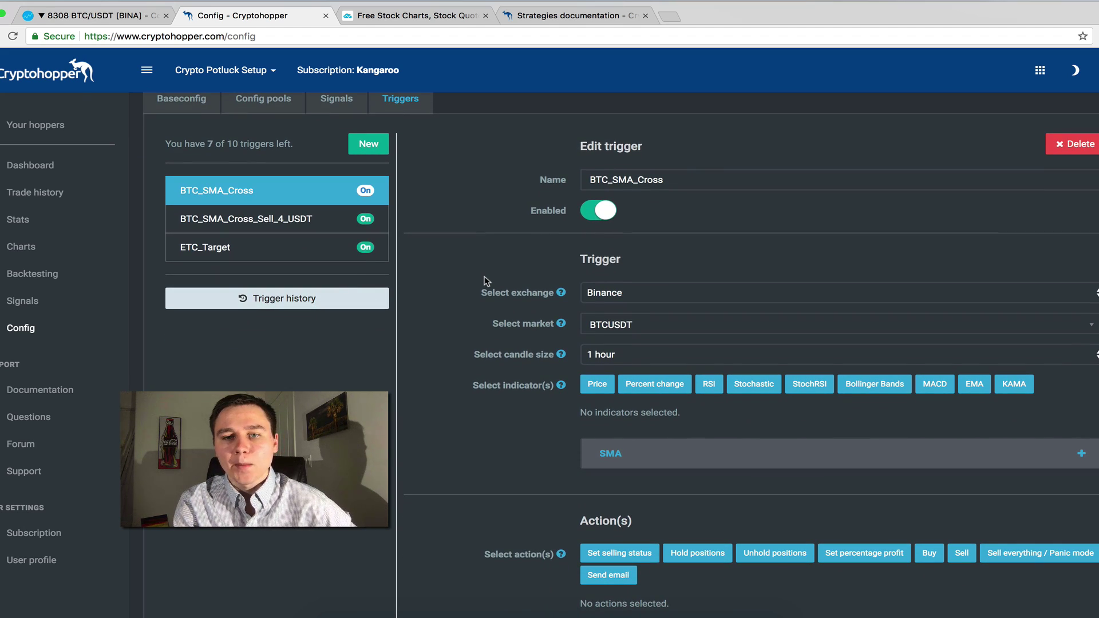
Expand the SMA indicator of the BTC_SMA_Cross trigger and review its market, candle size, signal condition and short and long periods.
scroll(471, 327, down, 4)
click(632, 334)
scroll(541, 312, up, 5)
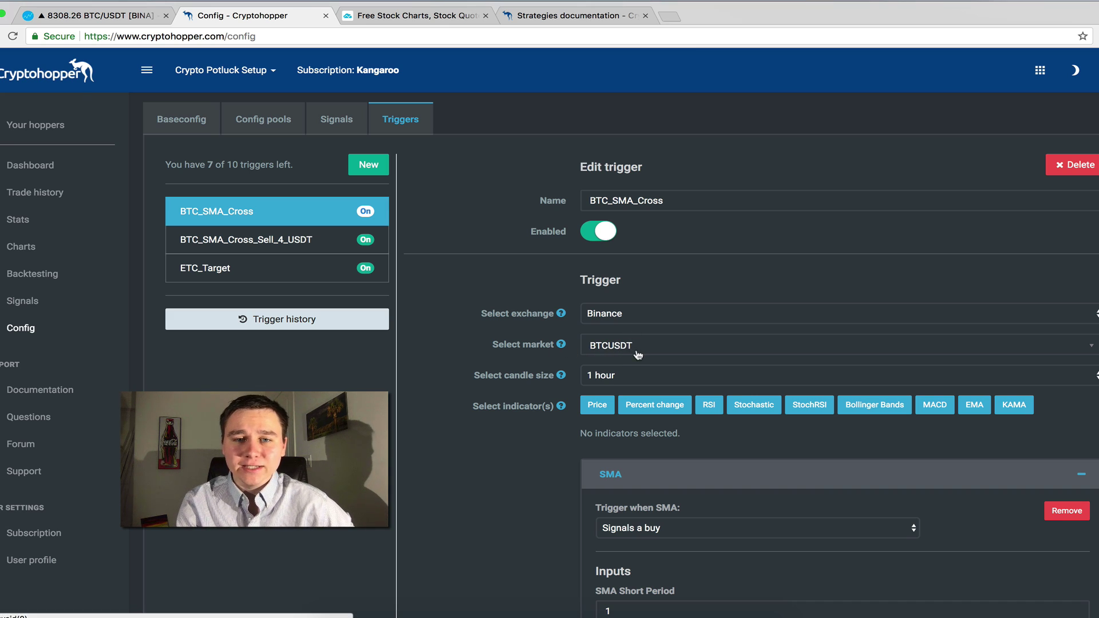
scroll(616, 383, down, 2)
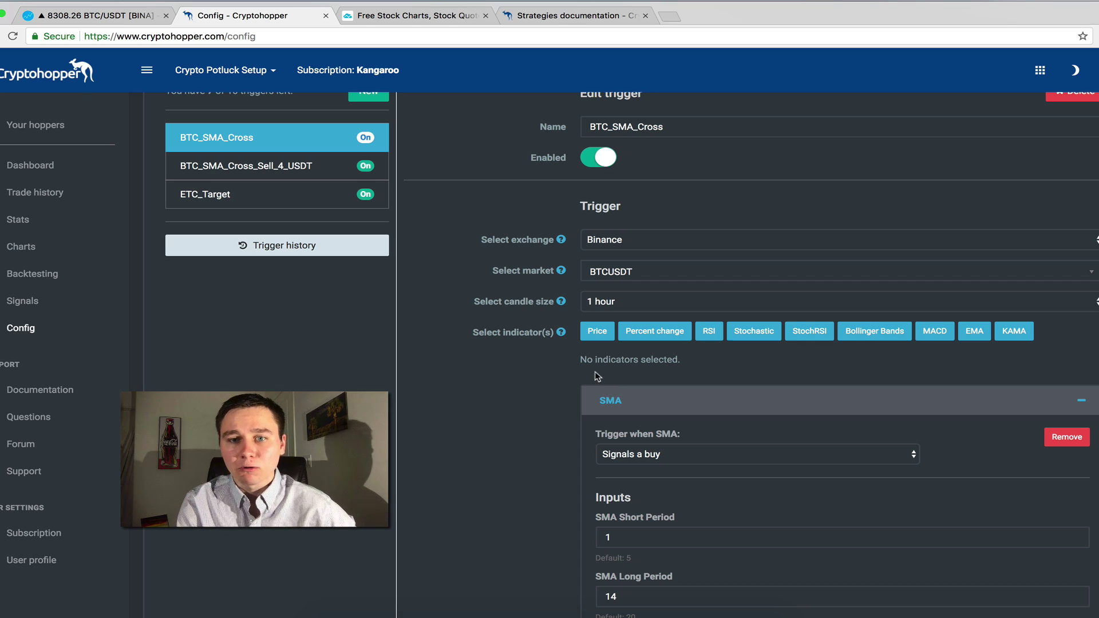
scroll(598, 376, down, 2)
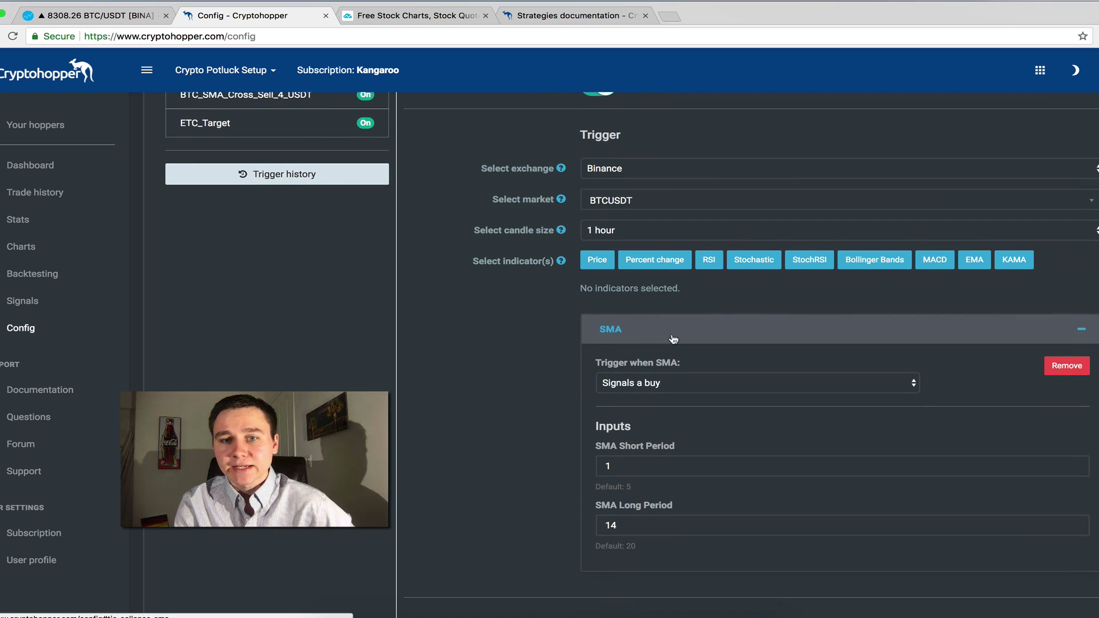
scroll(658, 338, down, 2)
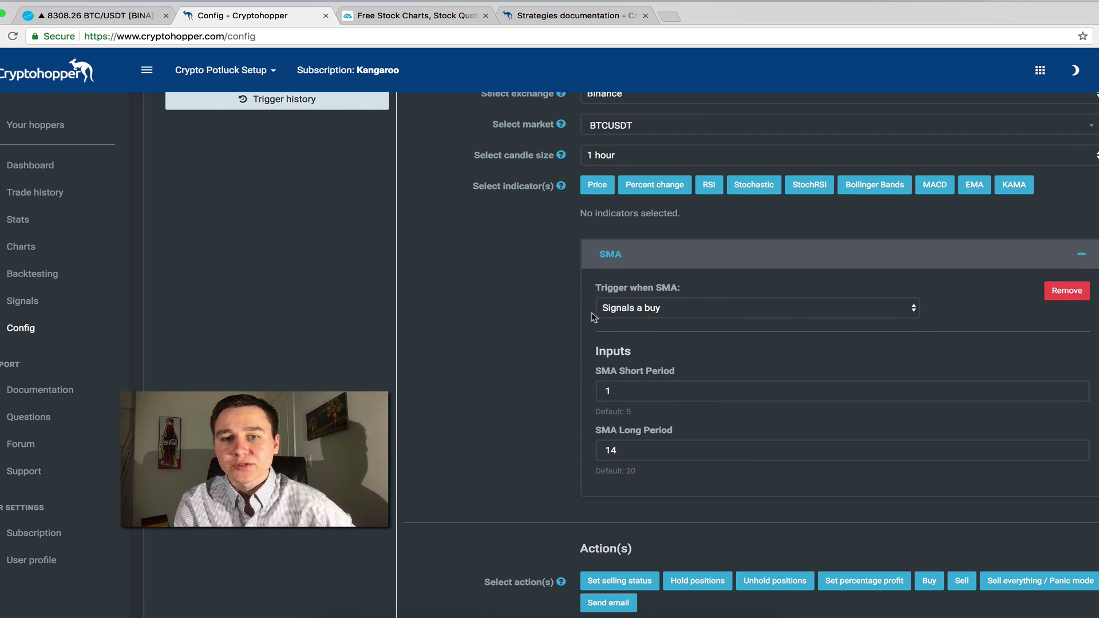
scroll(611, 373, down, 1)
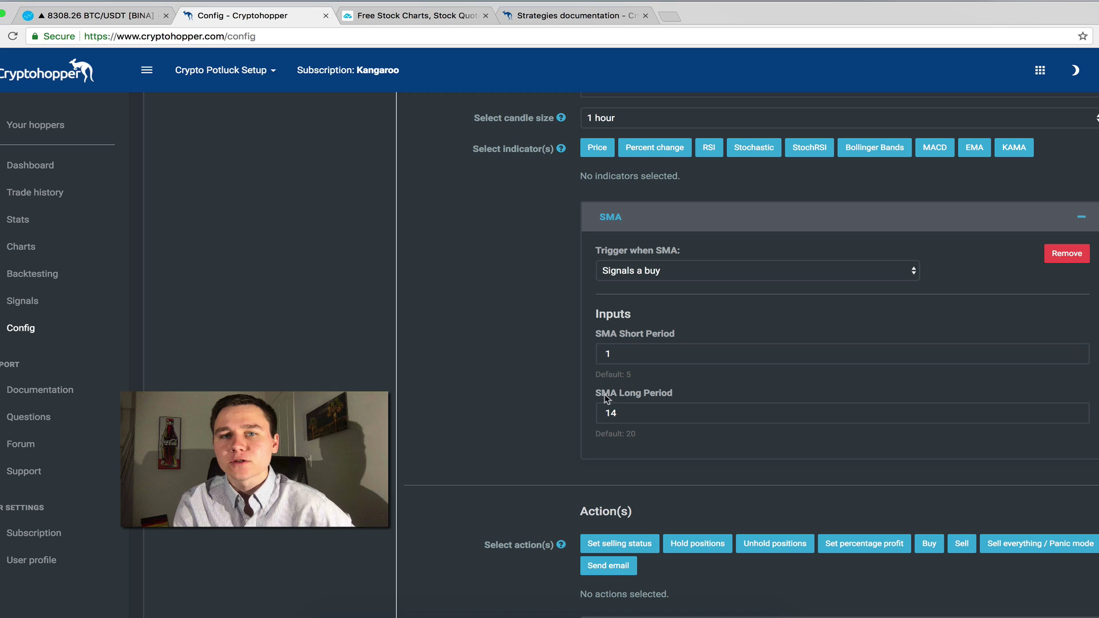
scroll(654, 270, up, 2)
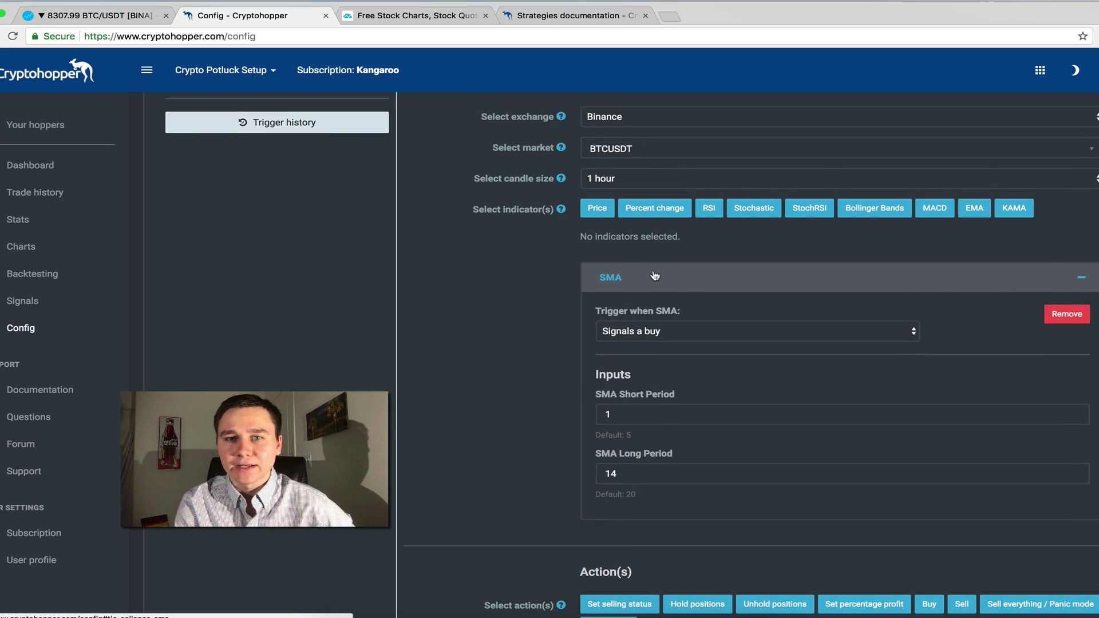
Expand the Set Buying Status action of the BTC_SMA_Cross trigger and review its status and cooldown period.
scroll(655, 276, down, 3)
scroll(655, 276, down, 5)
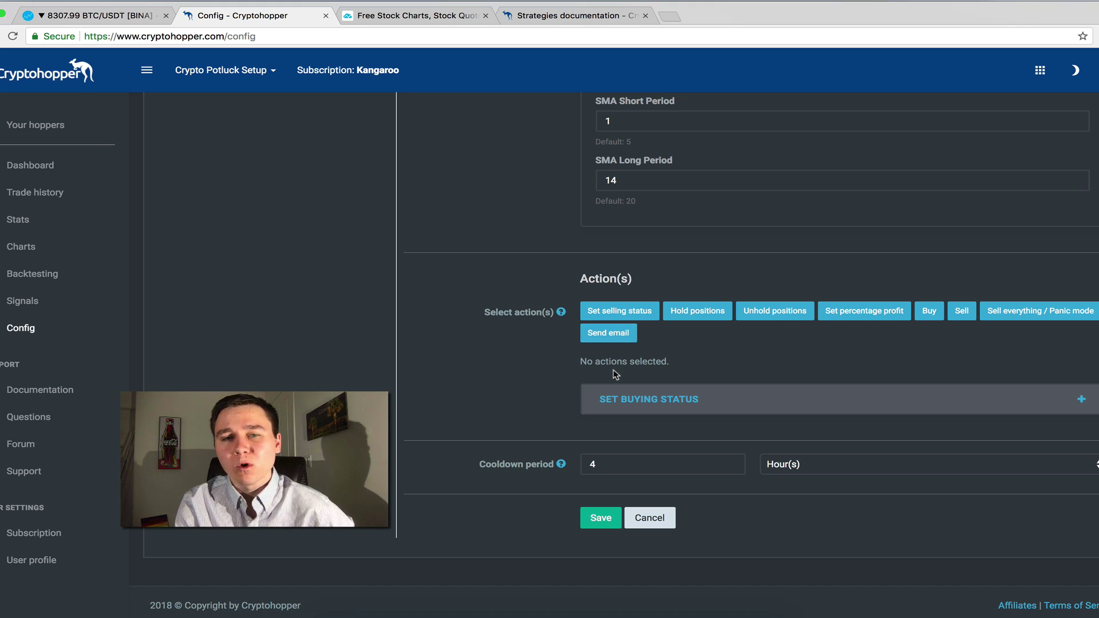
click(632, 403)
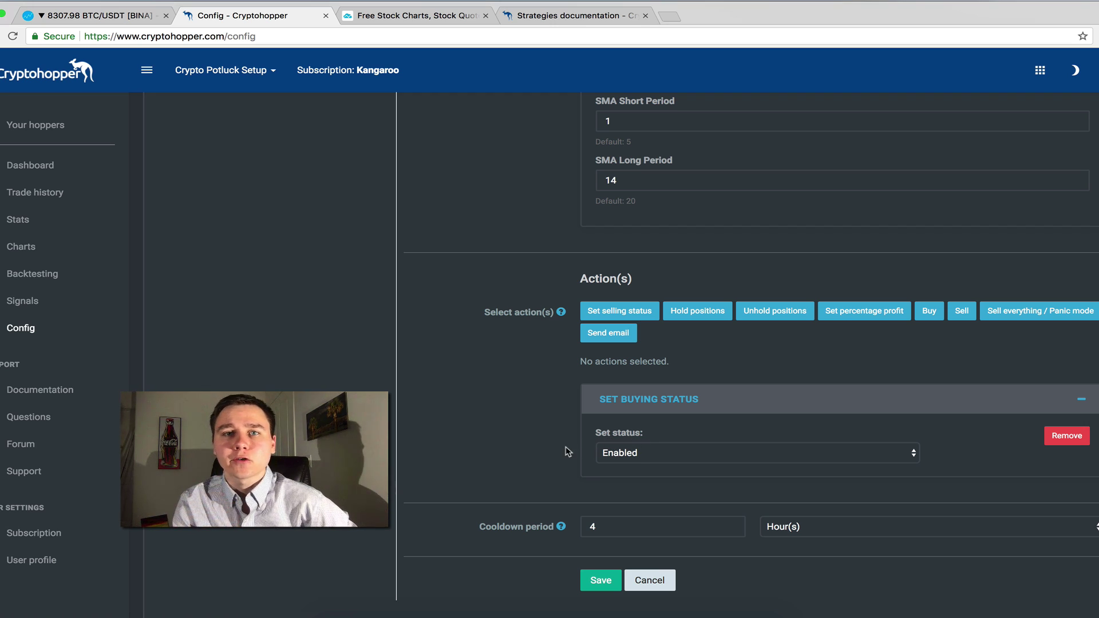
Open the BTC_SMA_Cross_Sell_4_USDT trigger and review its Percent Change and SMA conditions.
scroll(567, 452, up, 10)
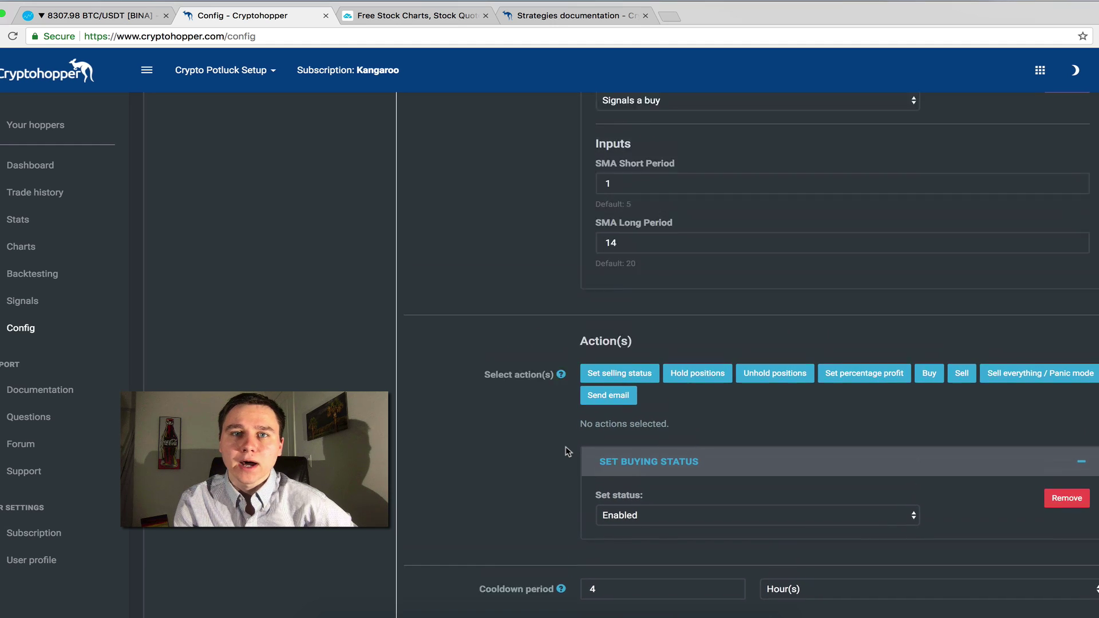
click(231, 286)
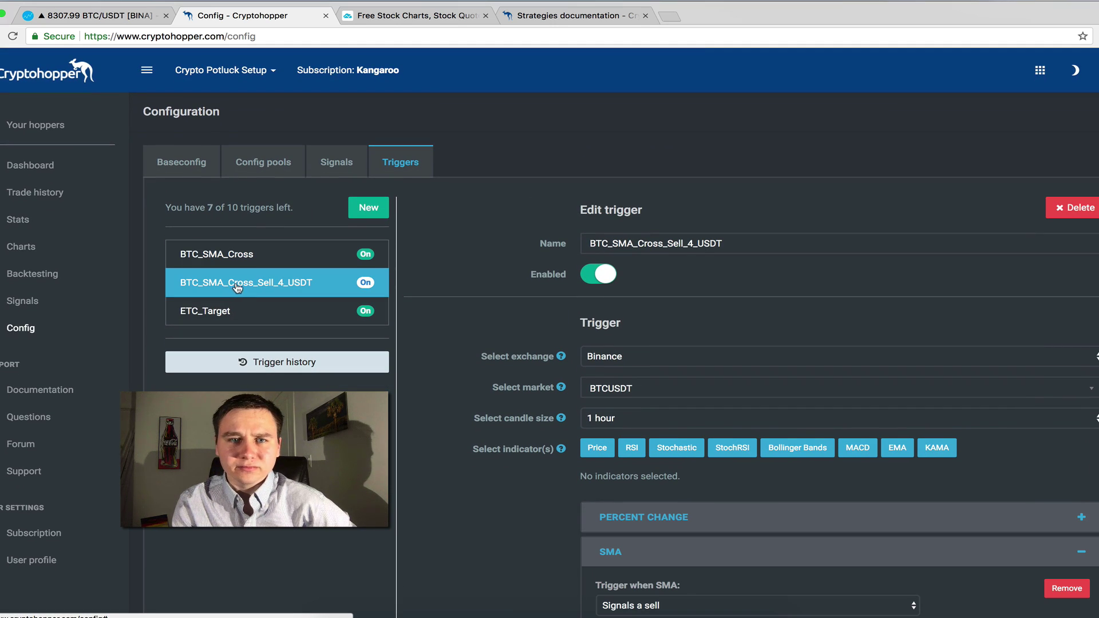
scroll(409, 255, down, 6)
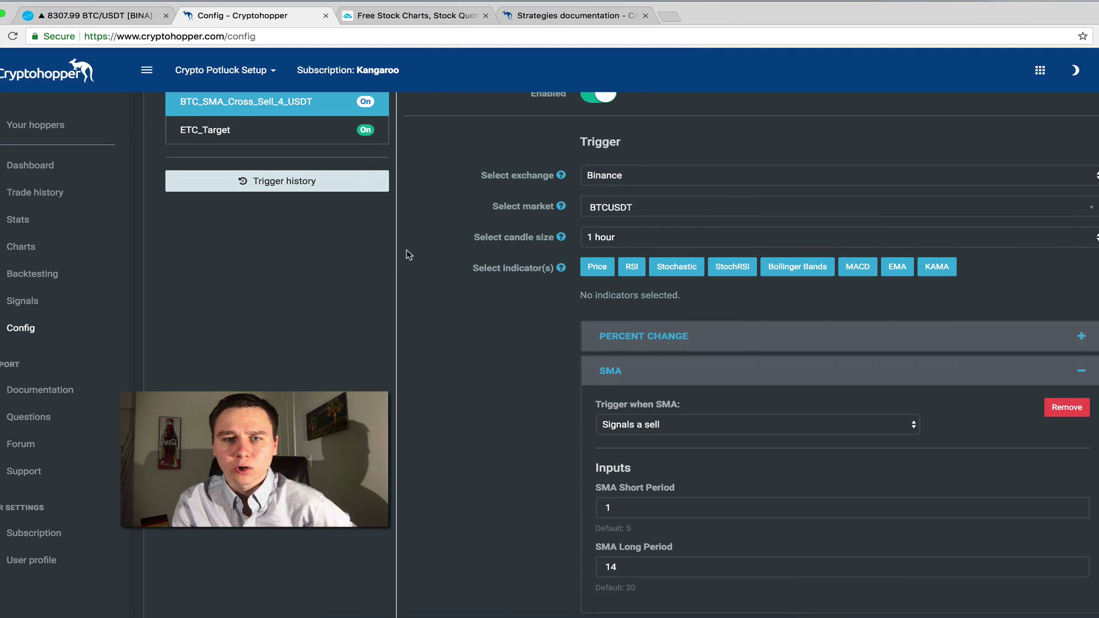
click(641, 170)
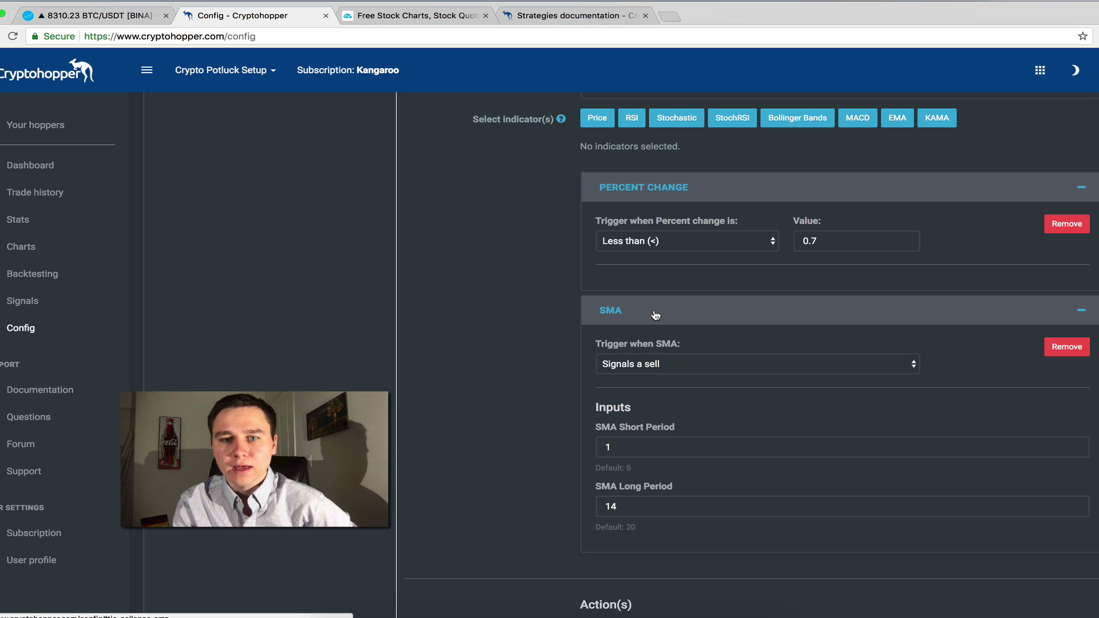
scroll(664, 275, down, 3)
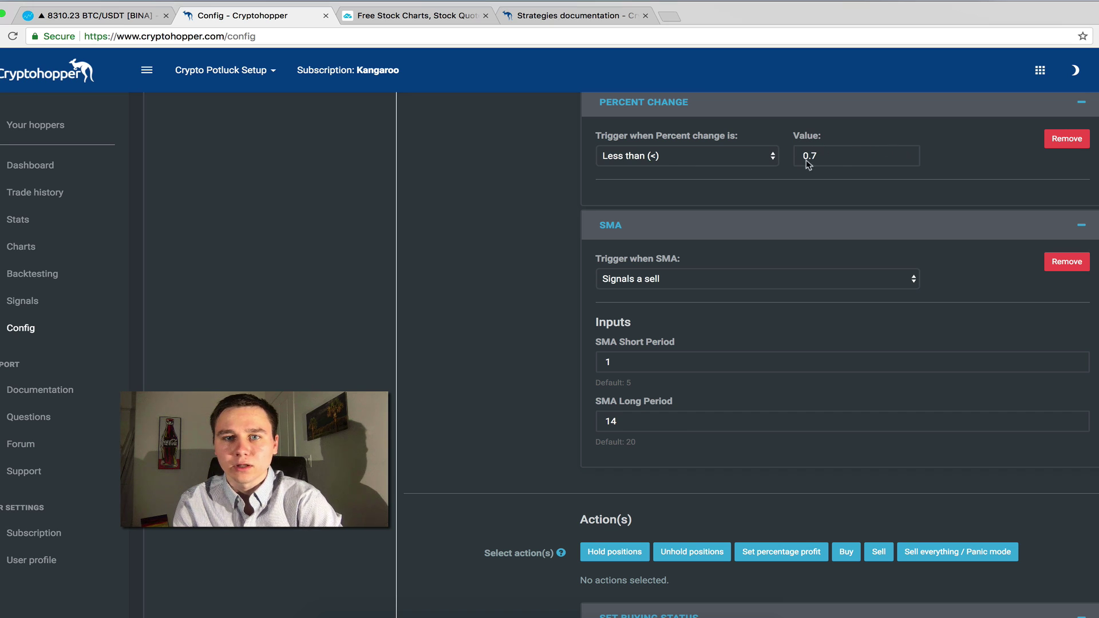
scroll(781, 183, down, 10)
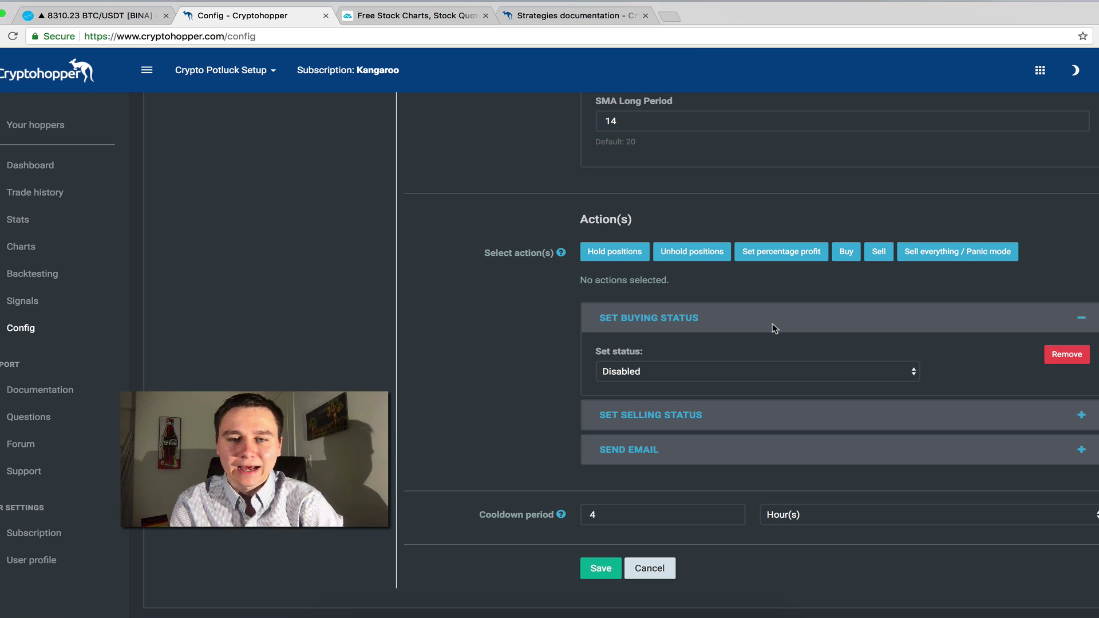
Expand the Set Selling Status and Send Email actions of the sell trigger and review their settings and the cooldown period.
click(699, 415)
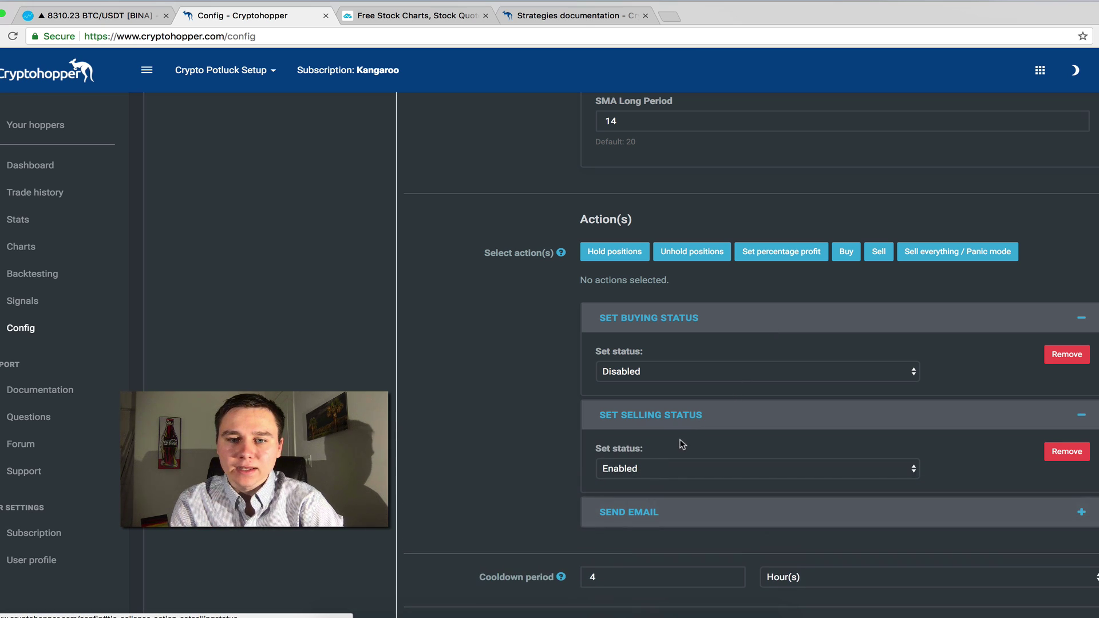
scroll(659, 475, down, 2)
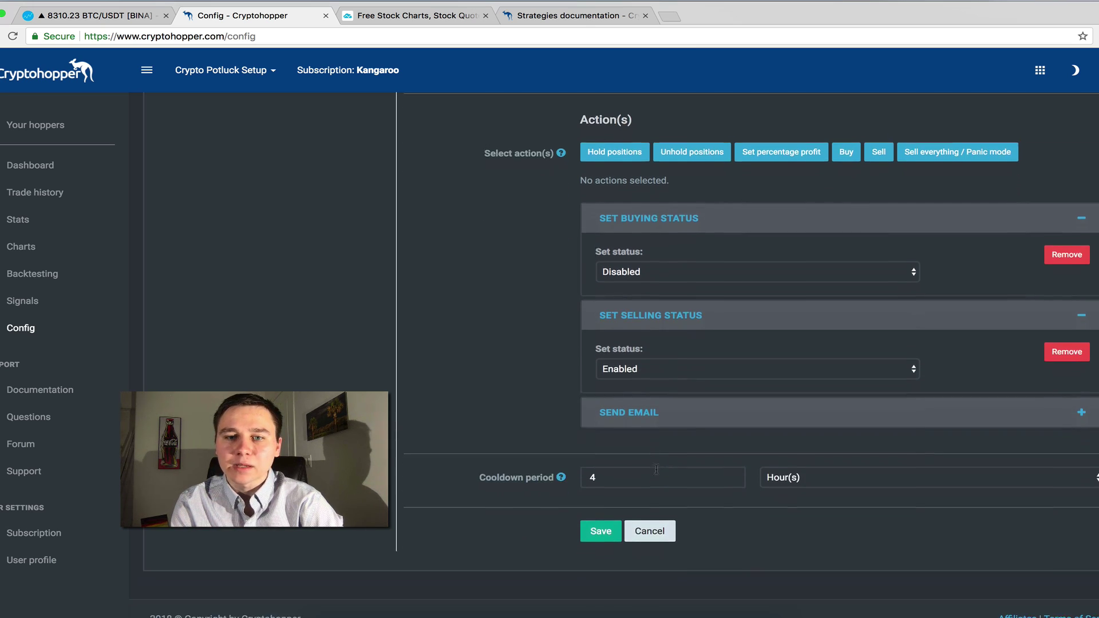
click(640, 420)
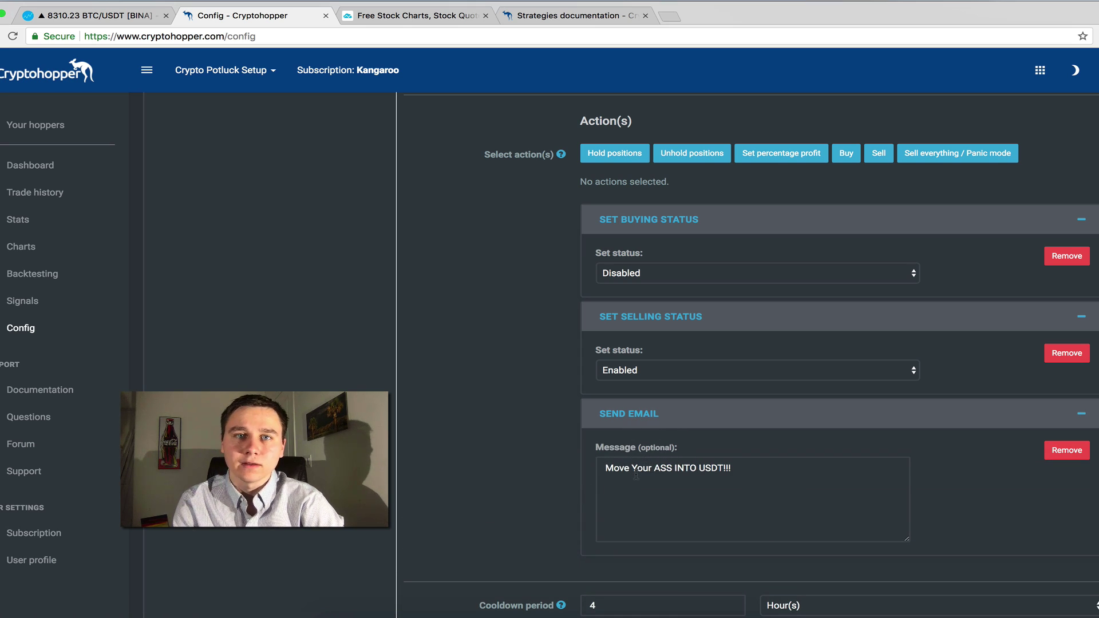
scroll(636, 472, down, 3)
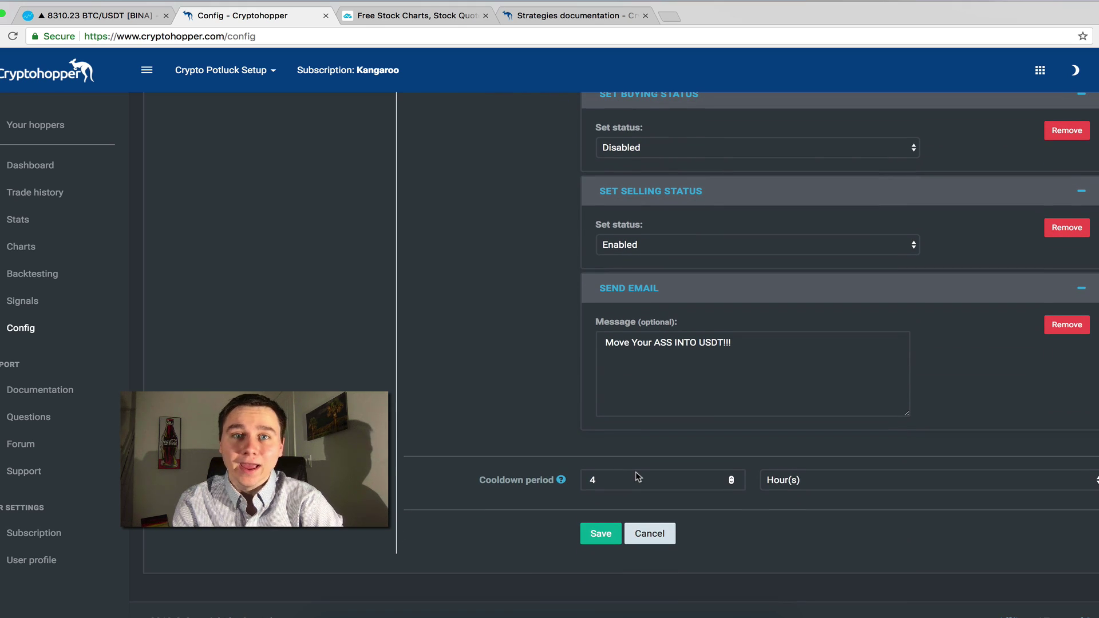
scroll(638, 477, down, 1)
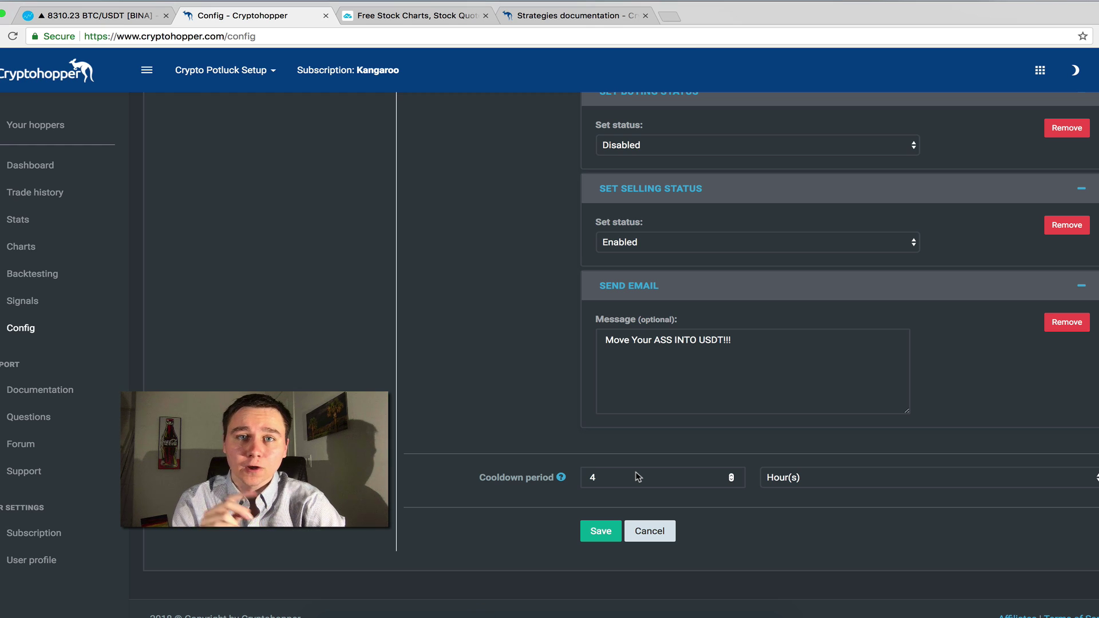
Open the ETC_Target trigger and switch to Coinigy to load the ETC/BTC chart by searching the markets for ETC.
scroll(586, 493, up, 10)
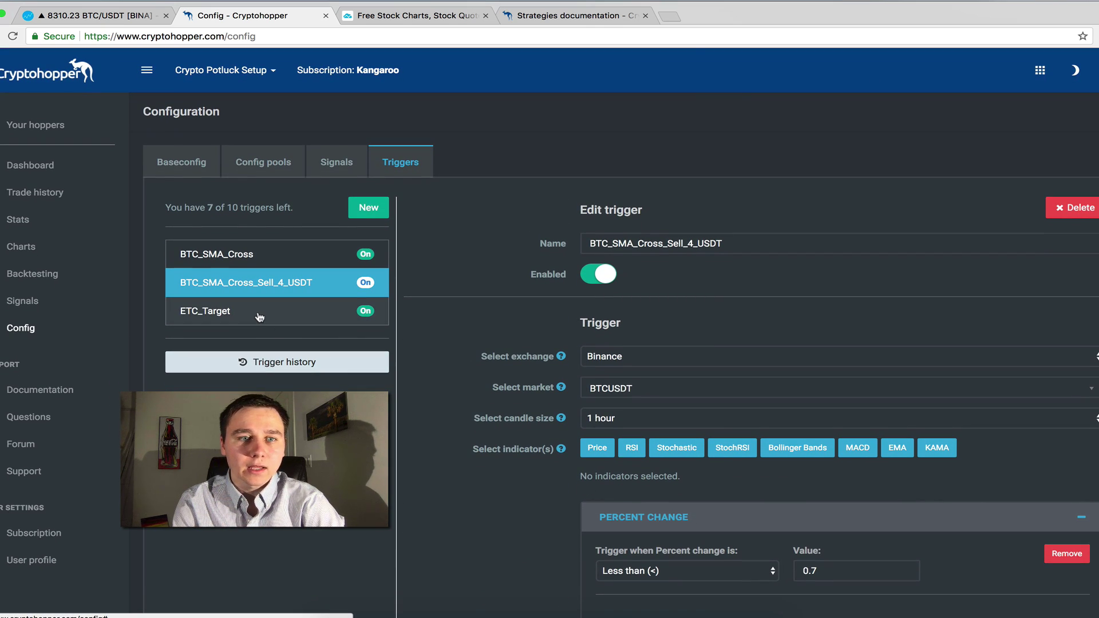
click(259, 316)
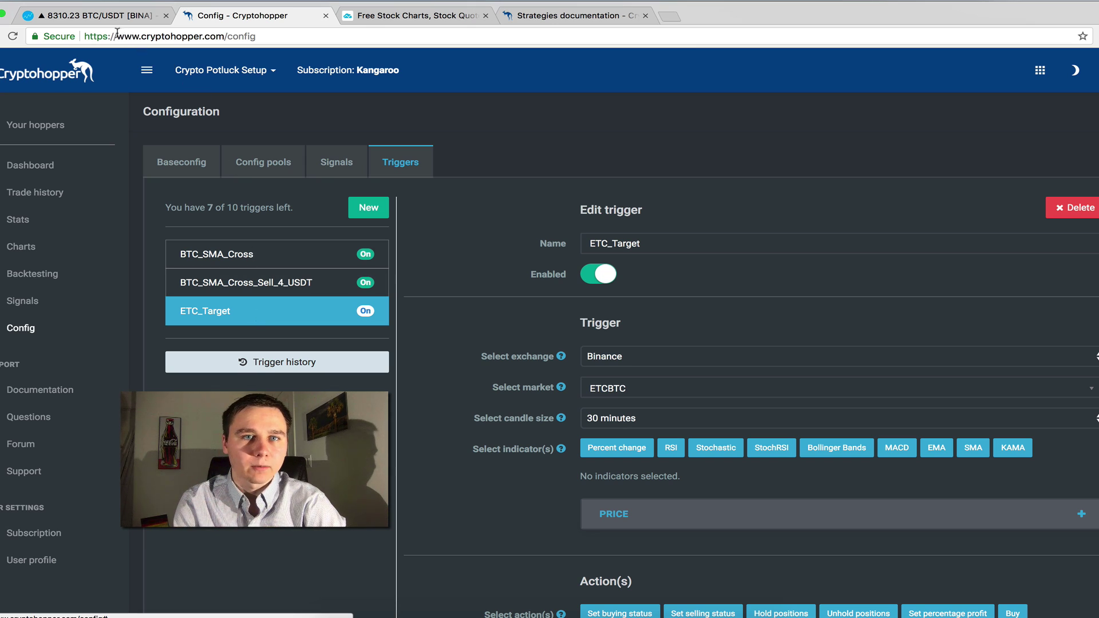
click(95, 17)
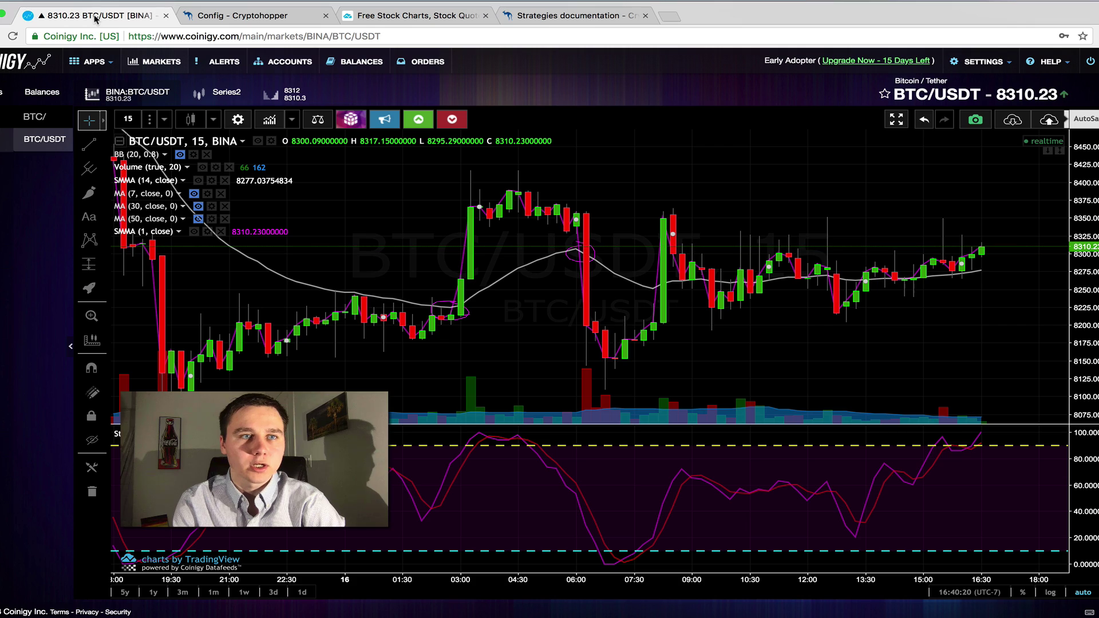
click(61, 110)
key(BackSpace)
key(BackSpace)
key(BackSpace)
key(BackSpace)
text(ETC)
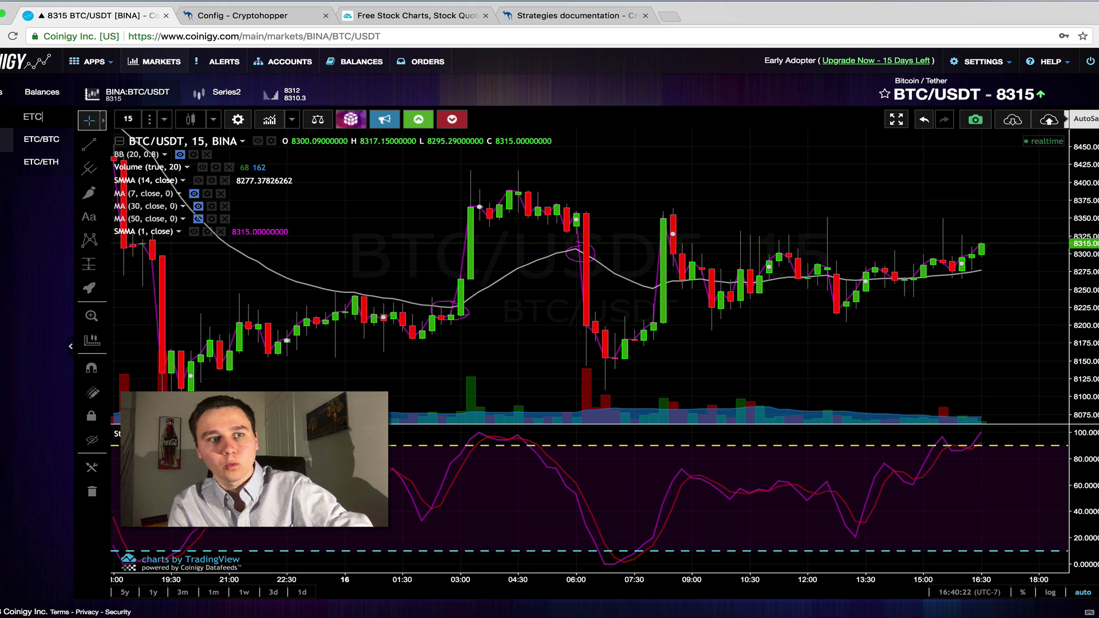
click(50, 145)
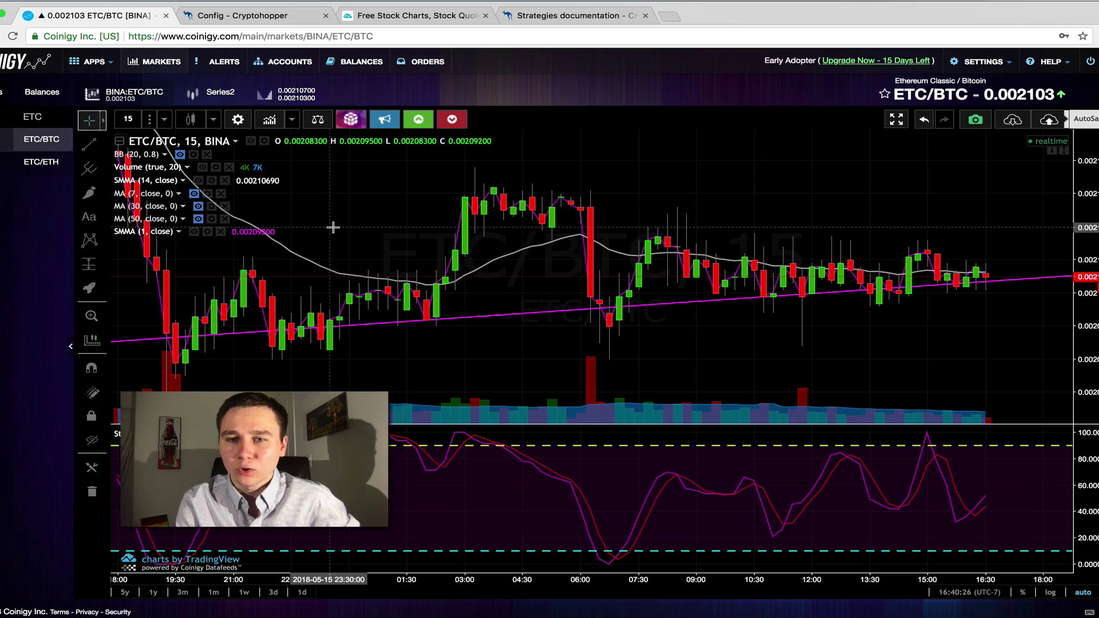
Set the ETC/BTC chart interval to 1 day and examine the drawn Sell 100%, Sell 60% and Stop Loss levels.
scroll(393, 236, down, 10)
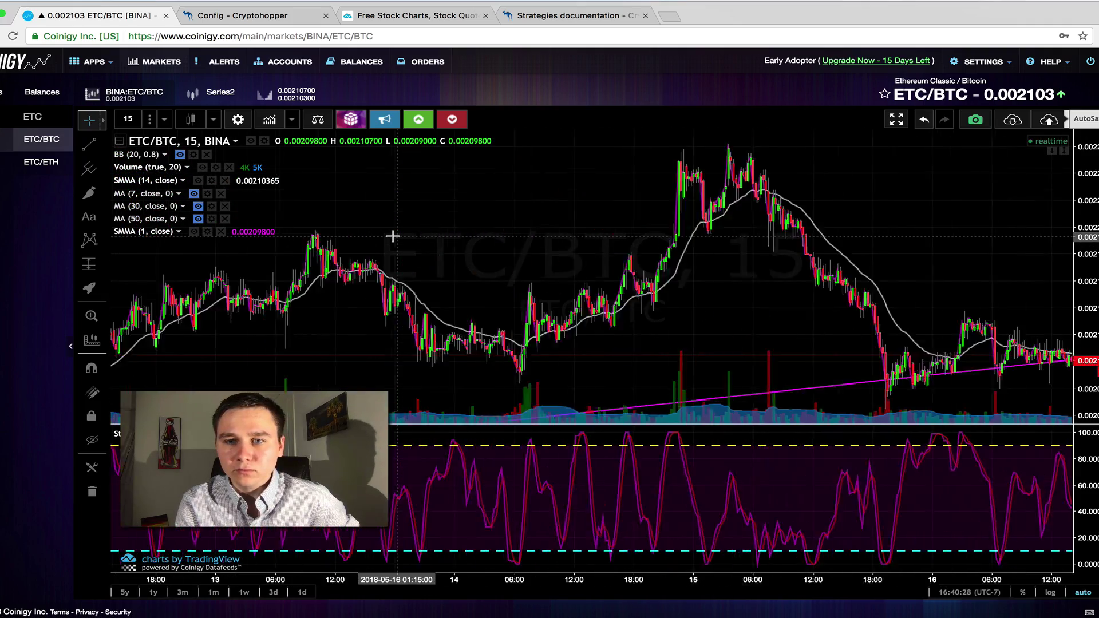
scroll(392, 236, down, 10)
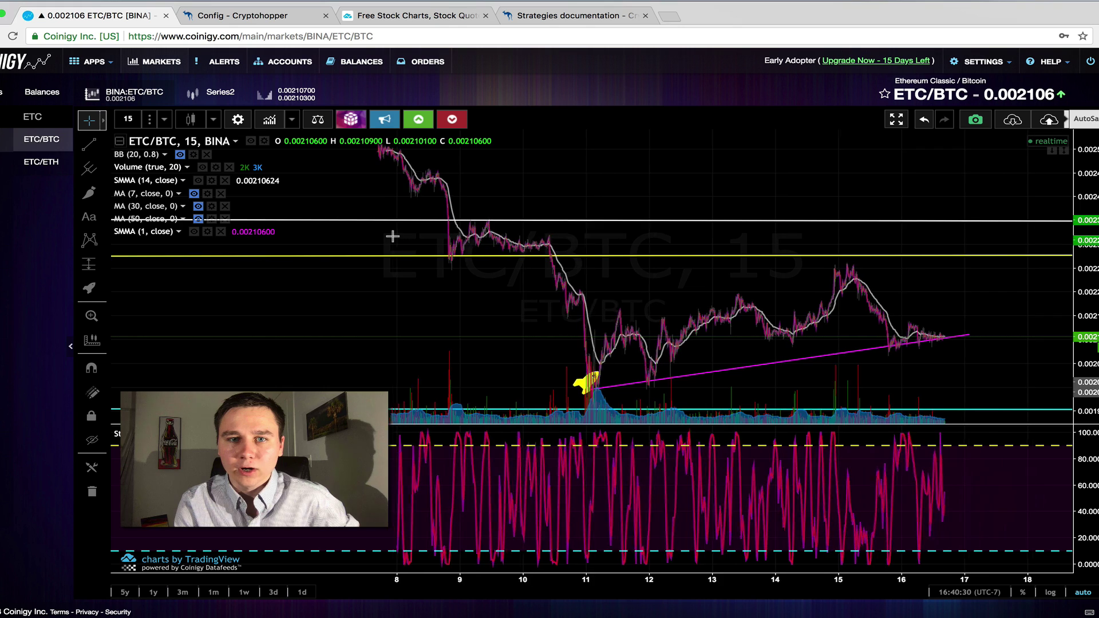
scroll(393, 236, down, 5)
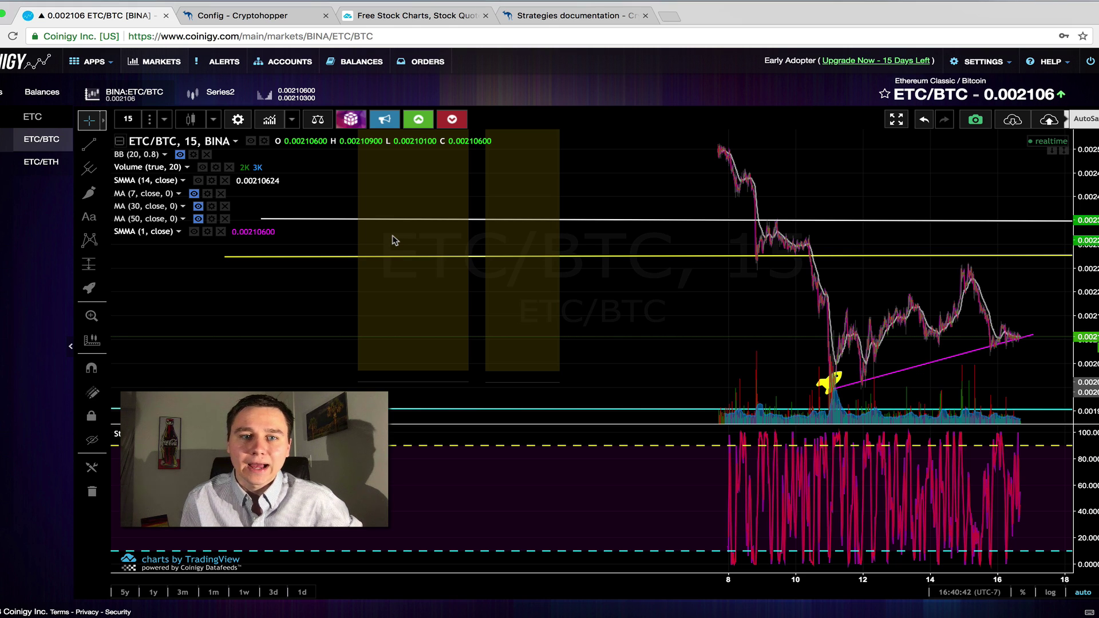
click(166, 119)
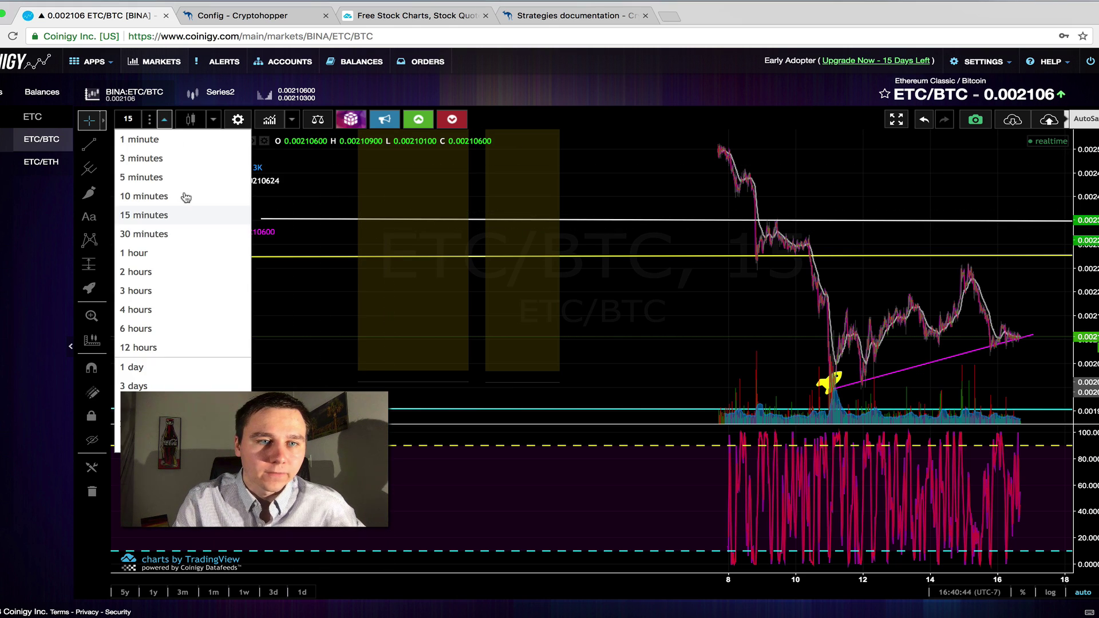
click(150, 371)
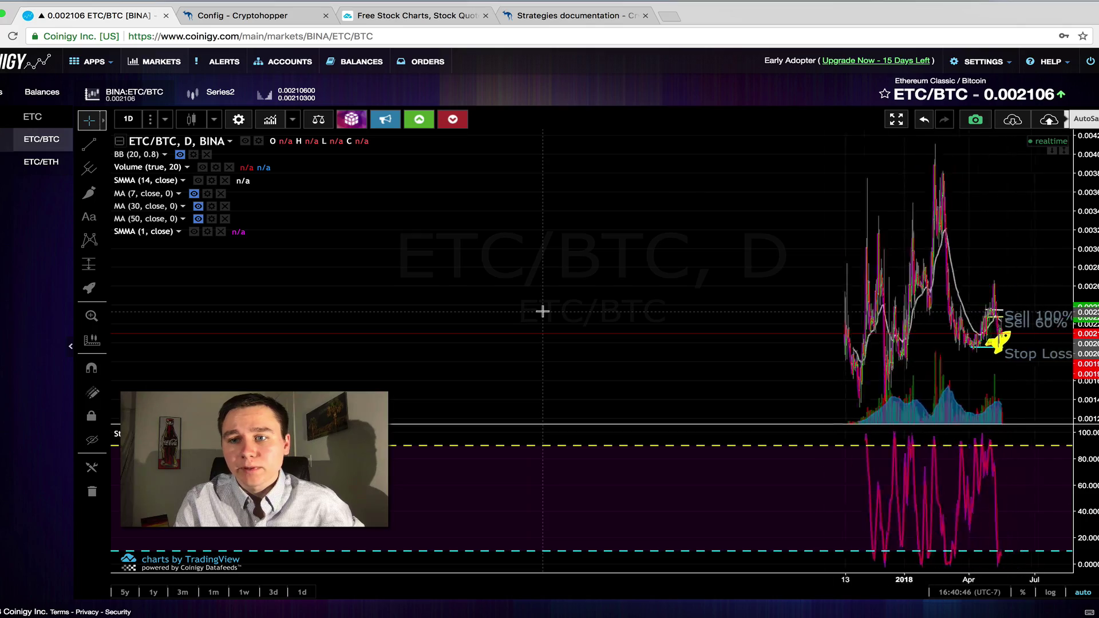
scroll(543, 310, up, 5)
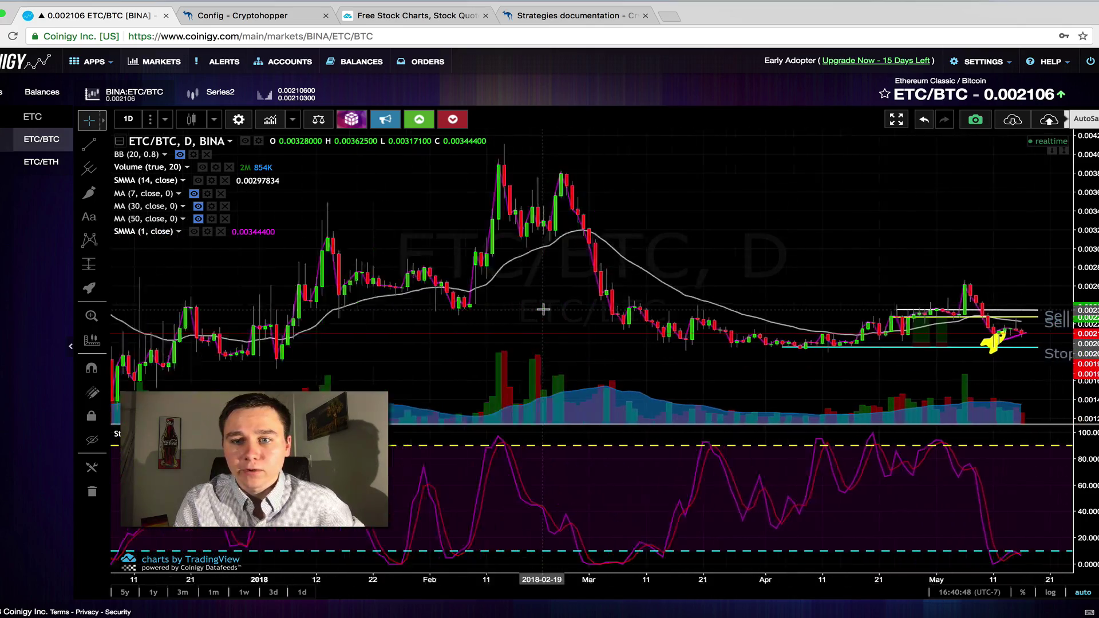
scroll(543, 309, up, 5)
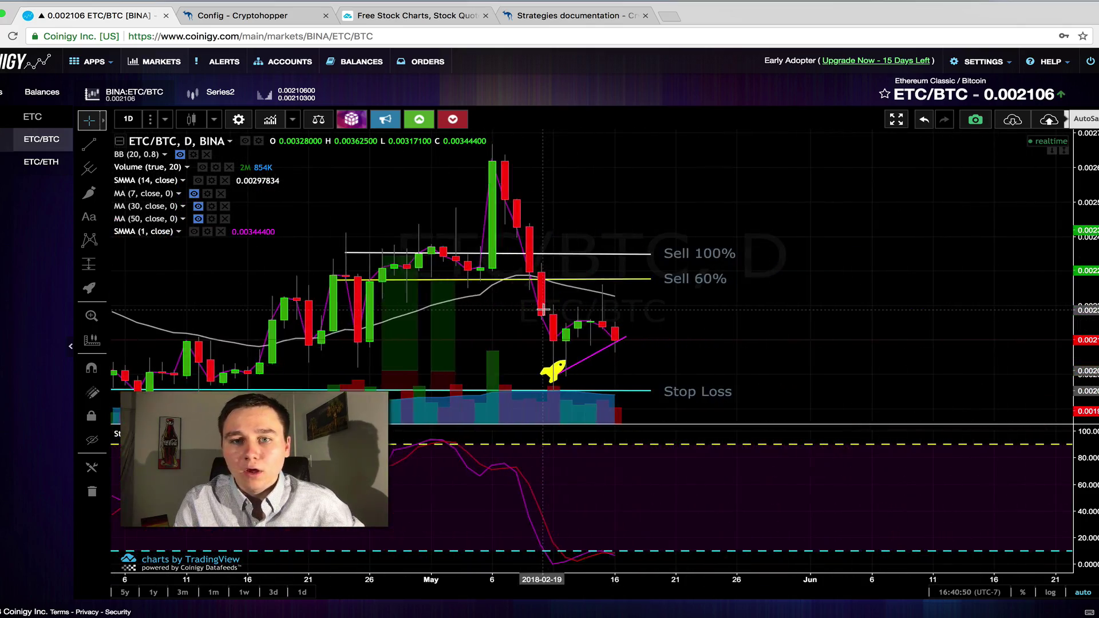
drag(543, 309, 582, 375)
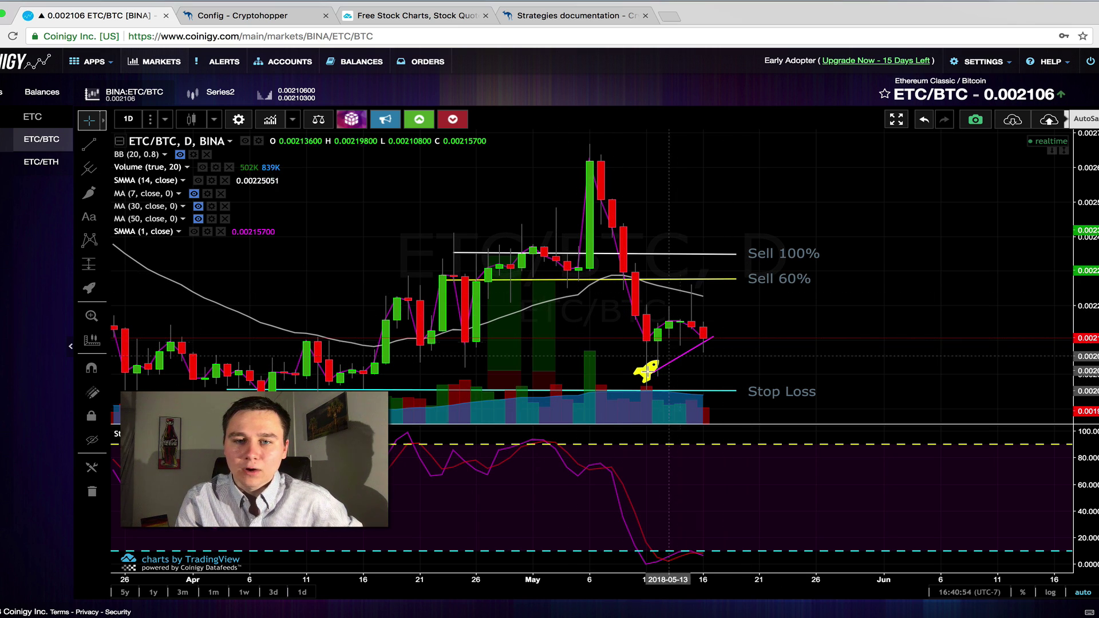
Set the ETC/BTC chart interval to 1 hour and bring the sell targets, stop loss and rocket marker into view.
click(165, 119)
click(138, 253)
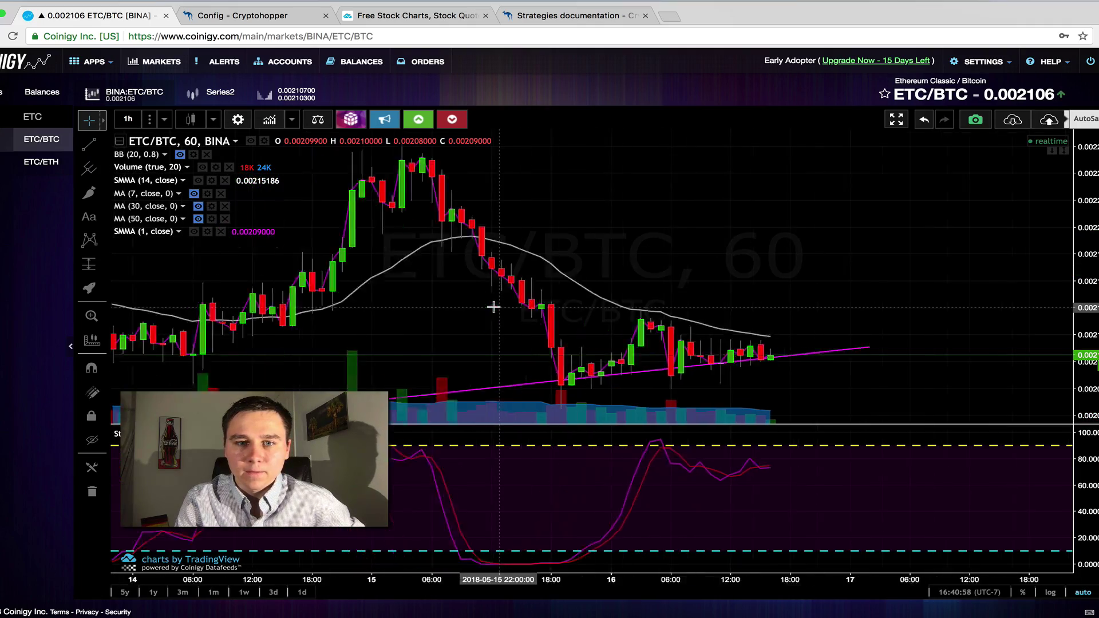
scroll(494, 308, down, 10)
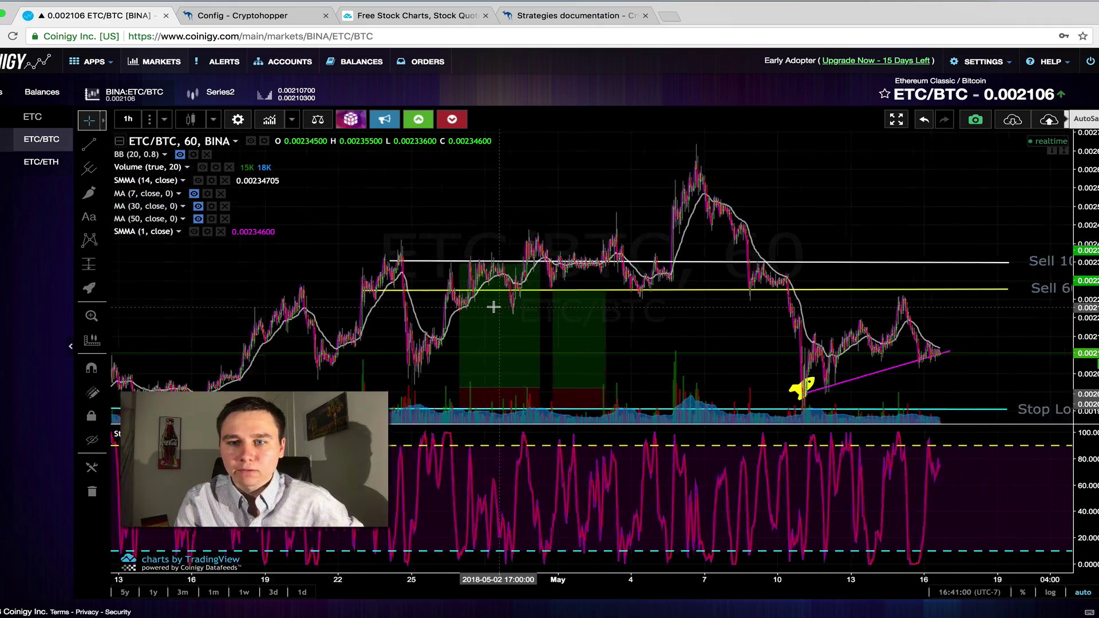
click(778, 384)
click(774, 386)
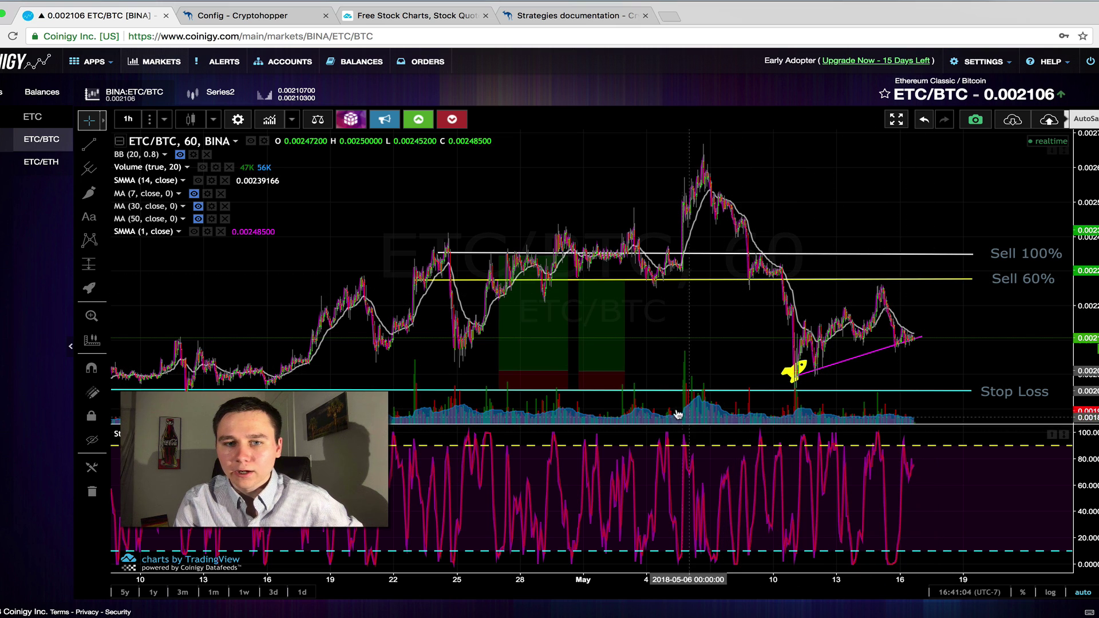
Examine the yellow rocket marker at the May 11 low and the rising trendline beside it on the hourly ETC/BTC chart.
click(790, 381)
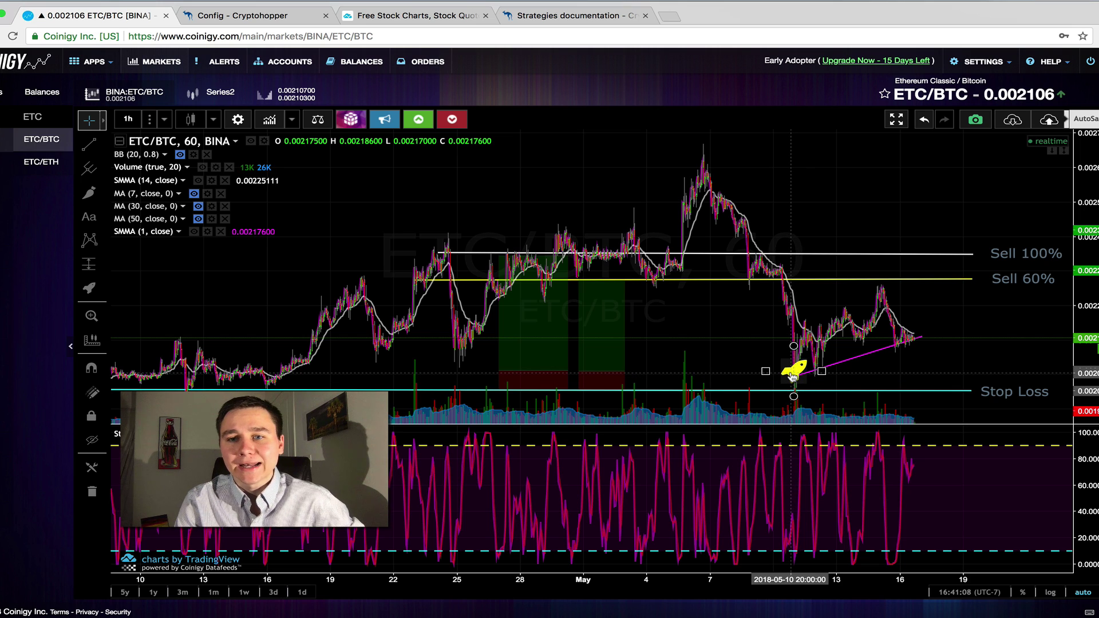
click(716, 367)
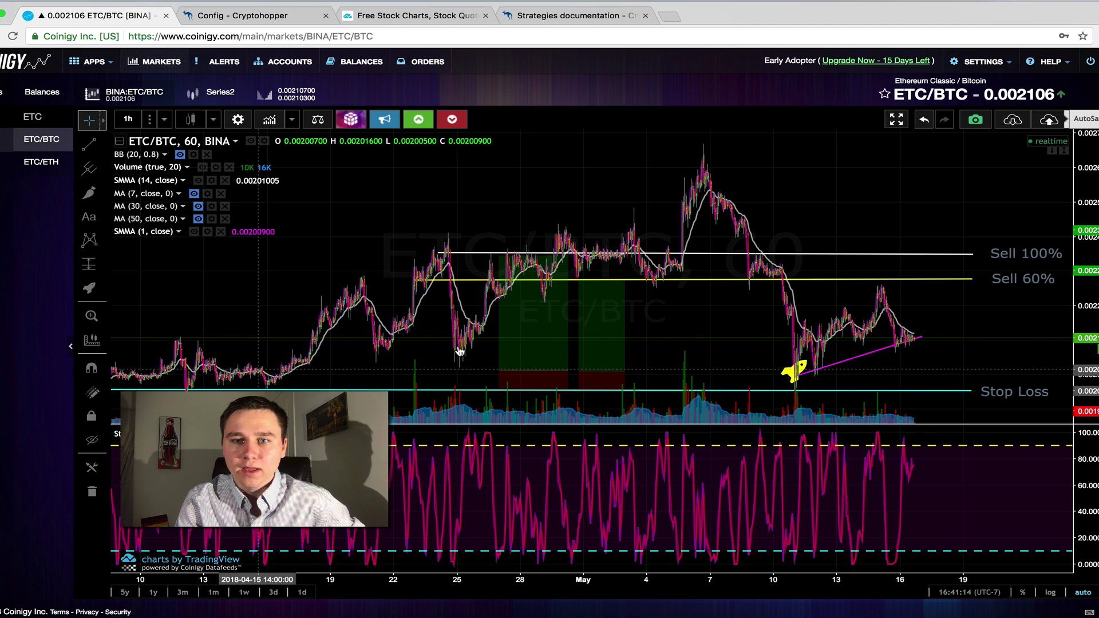
click(794, 371)
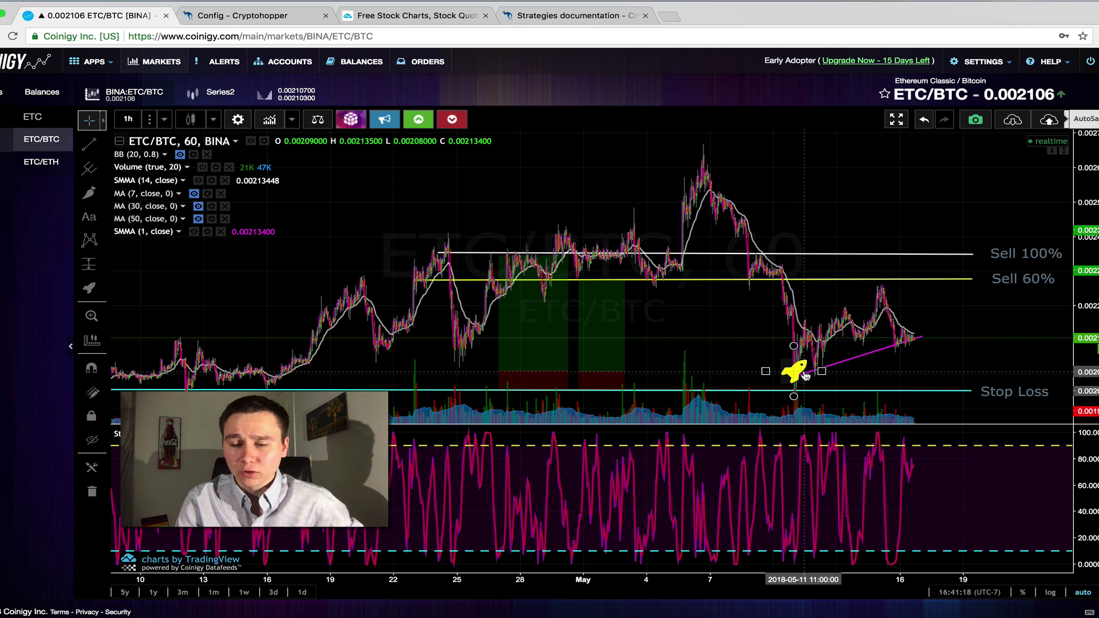
click(883, 351)
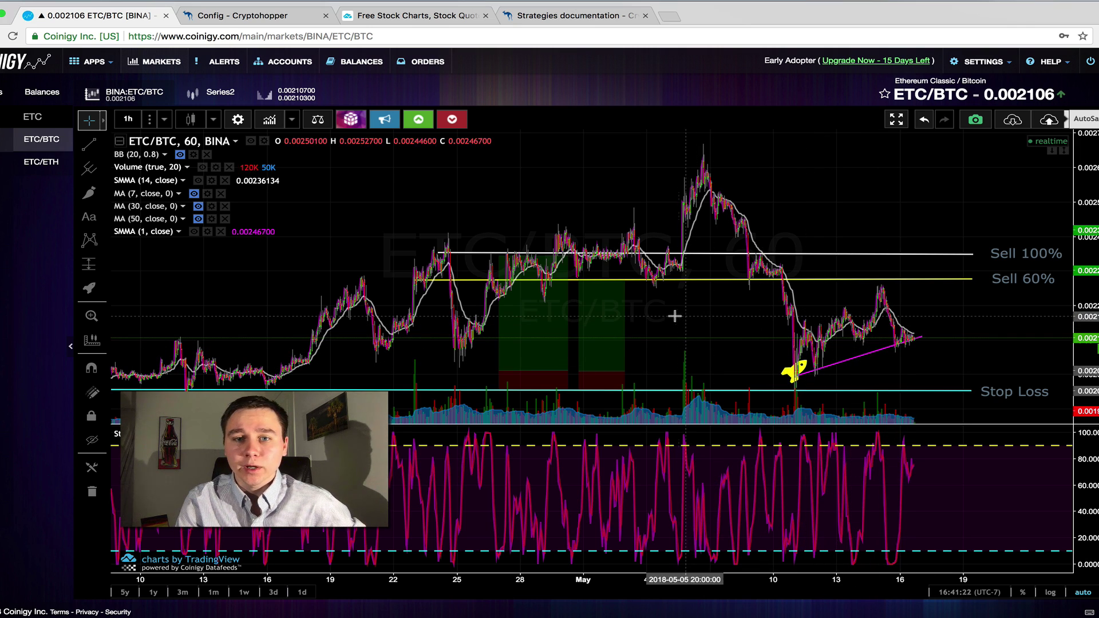
click(604, 322)
click(891, 354)
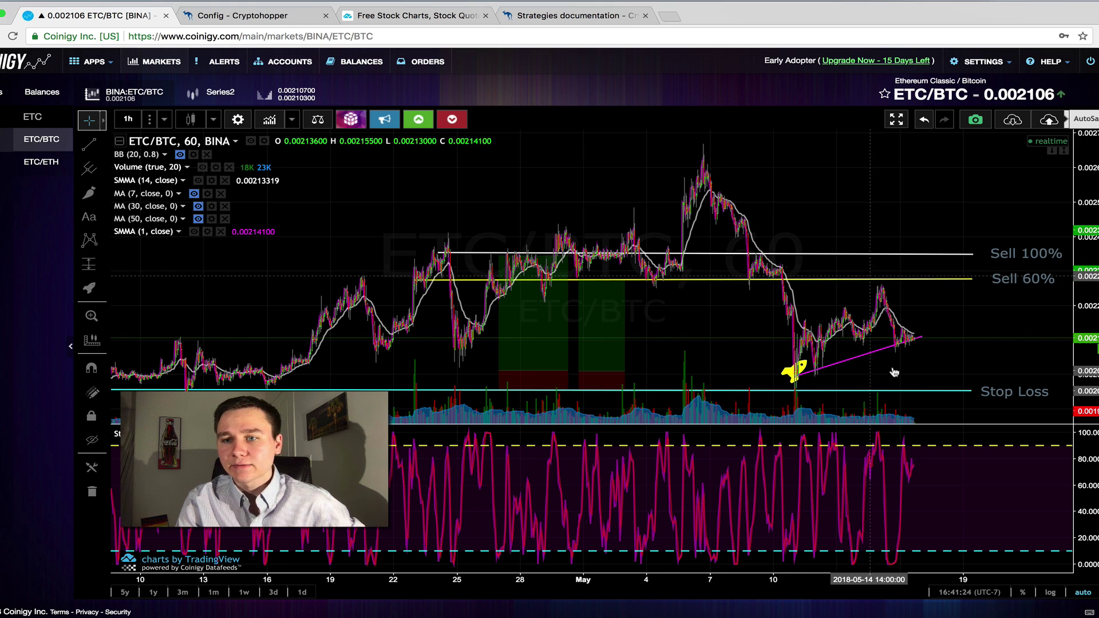
Examine the Sell 60% and Sell 100% lines, the green long-position boxes and the recent price action on the ETC/BTC chart.
click(967, 280)
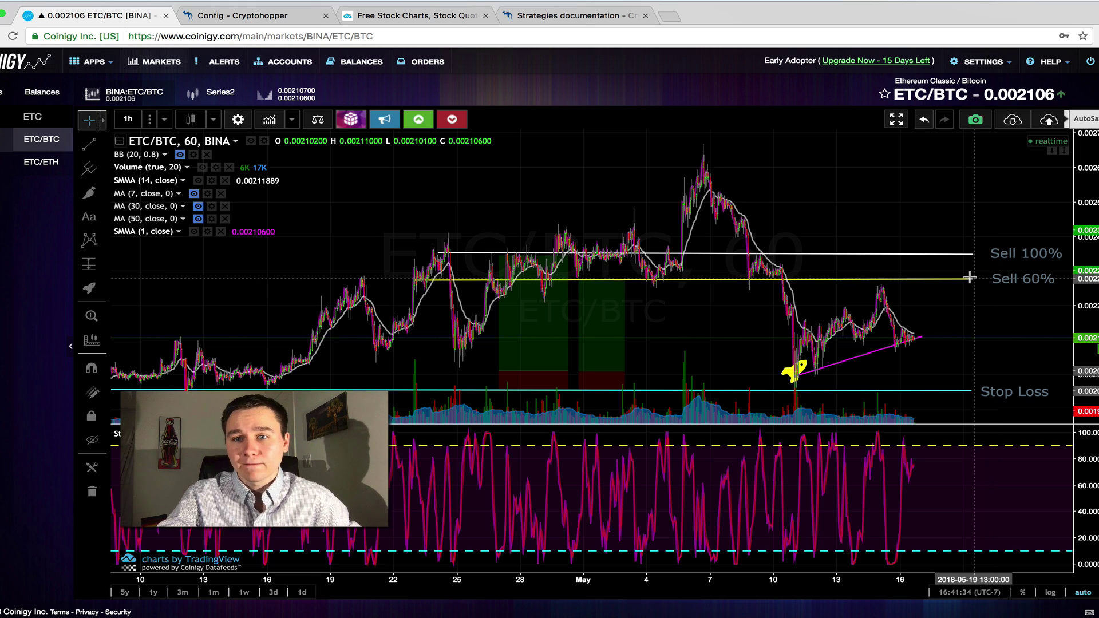
click(958, 254)
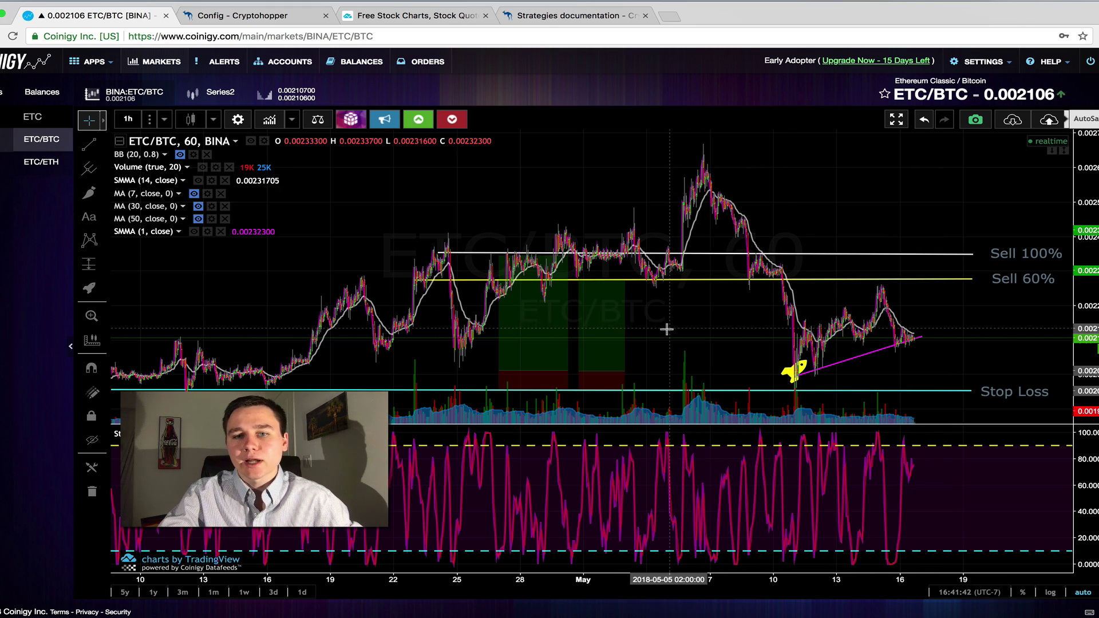
mouse_move(614, 340)
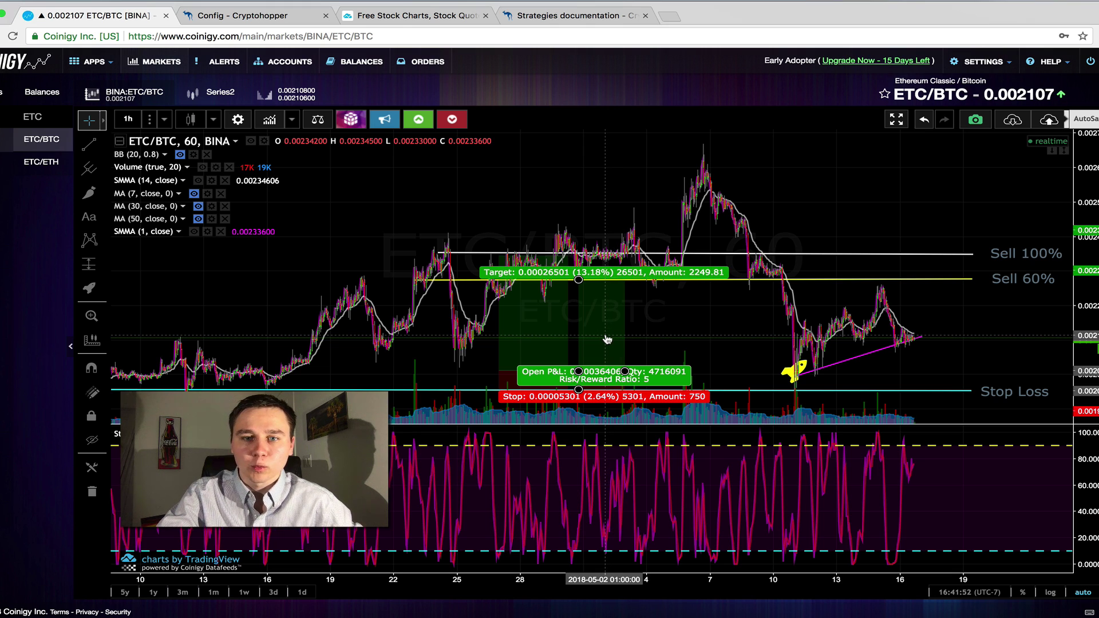
drag(607, 340, 542, 332)
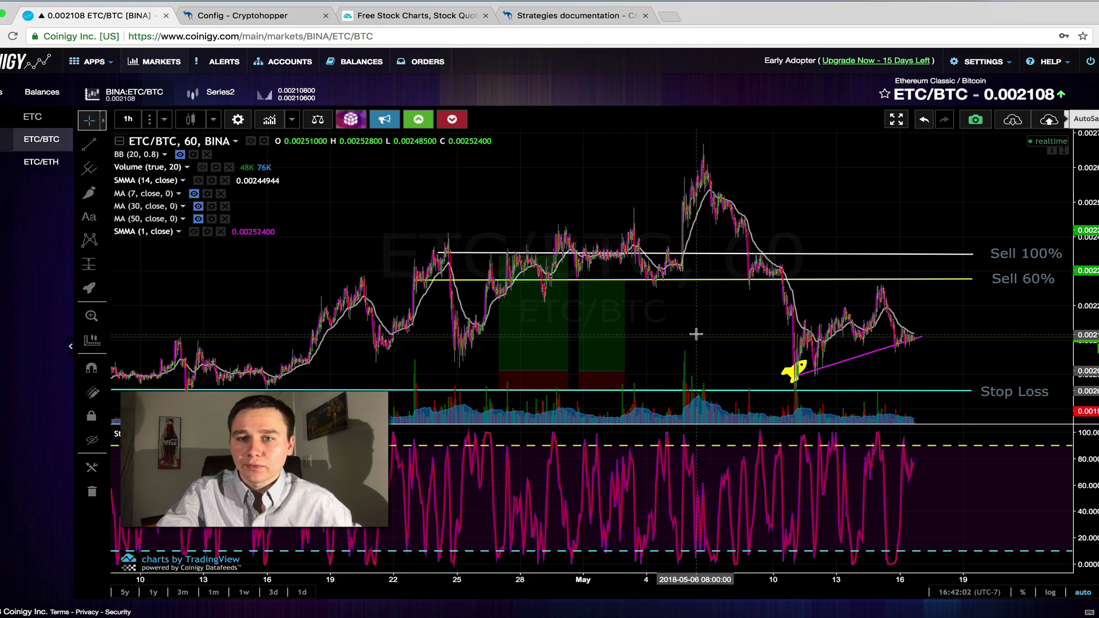
scroll(698, 342, up, 2)
drag(696, 342, 673, 378)
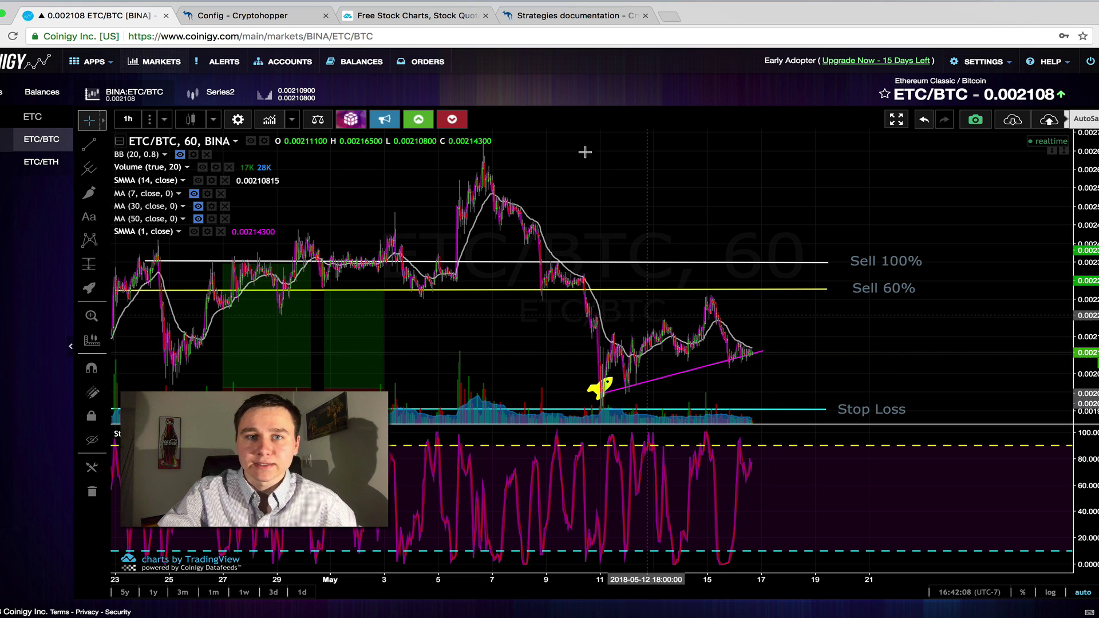
Switch to the Cryptohopper configuration, check the config pools, and review the ETC_Target trigger's market, price condition, sell action and cooldown period.
click(245, 18)
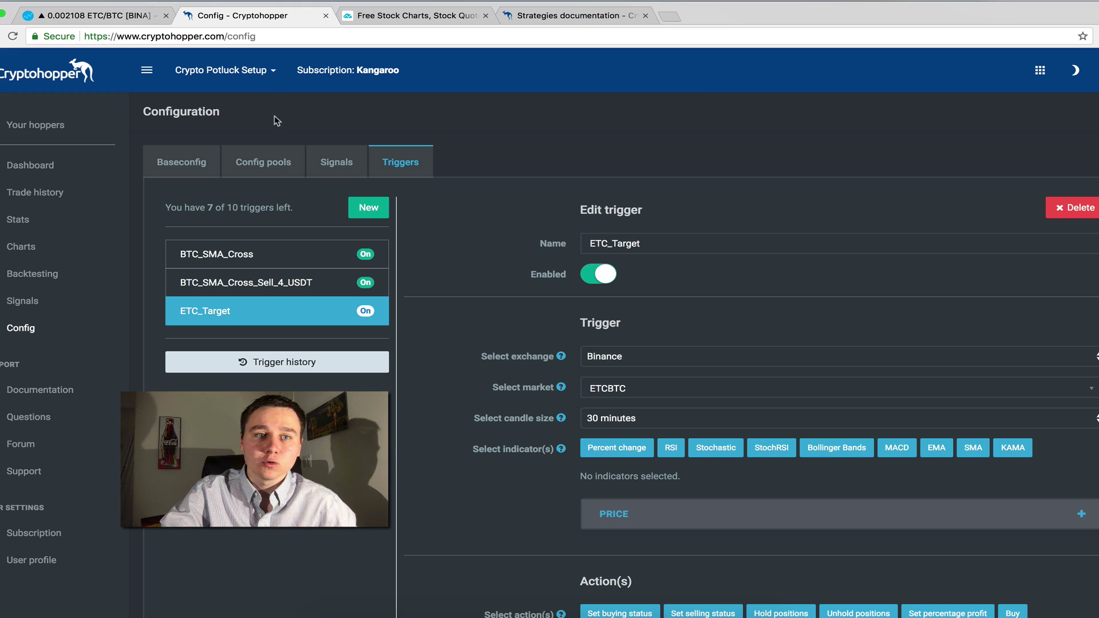
click(271, 164)
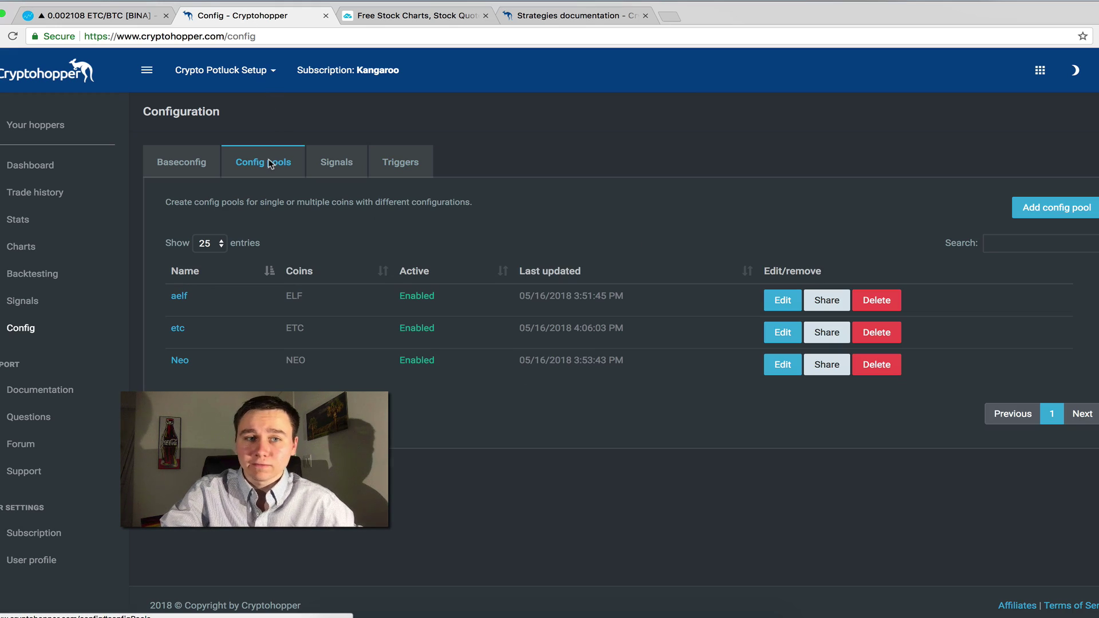
click(404, 164)
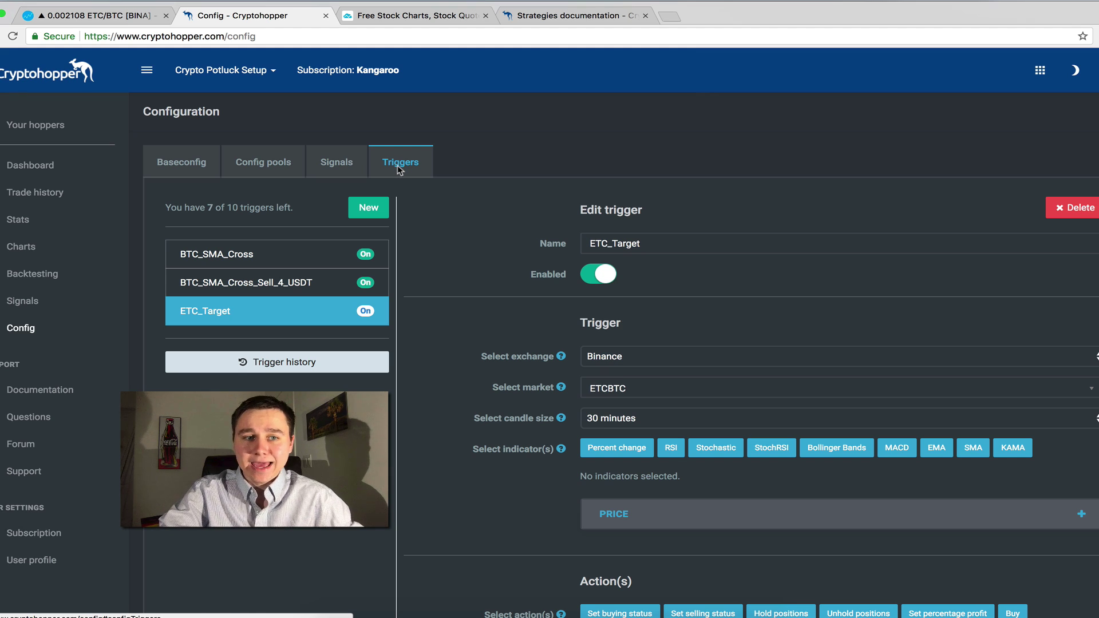
scroll(424, 294, down, 4)
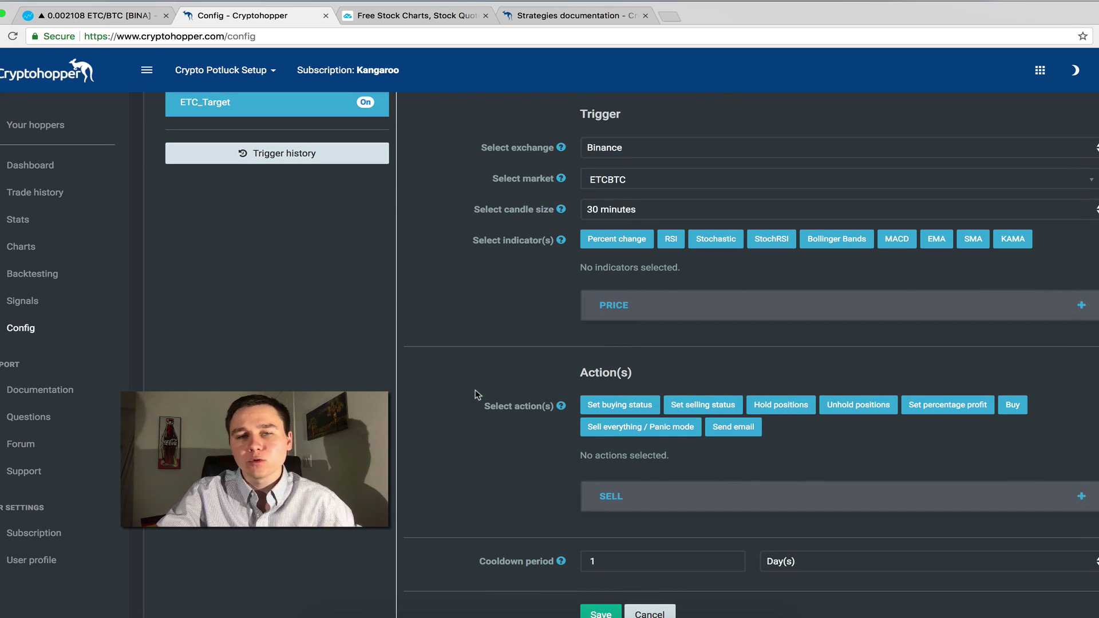
scroll(475, 395, down, 1)
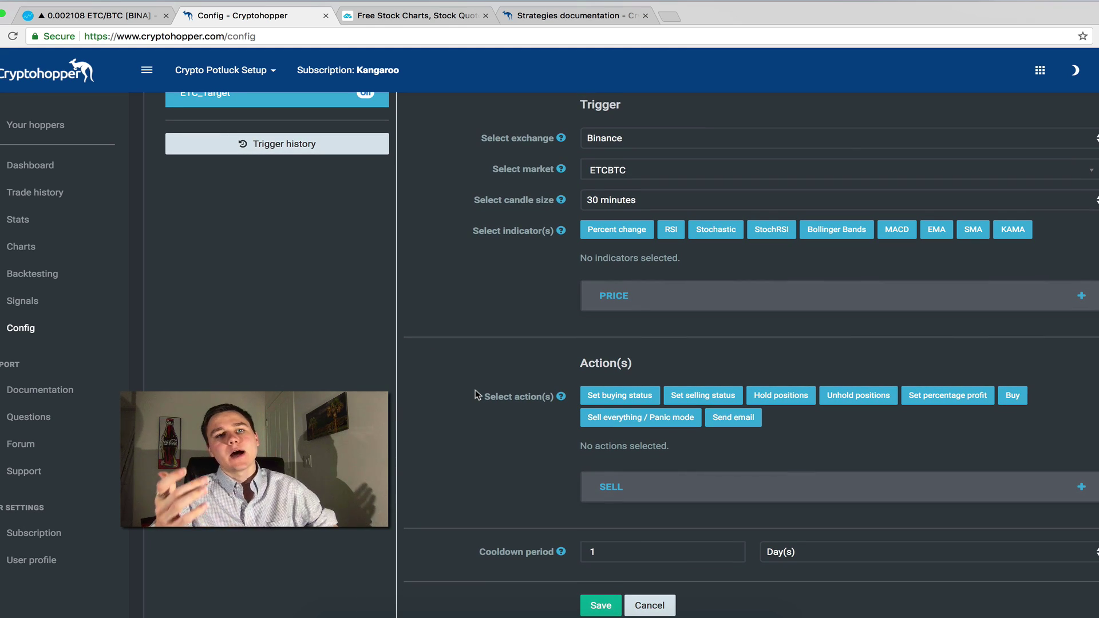
scroll(474, 395, up, 4)
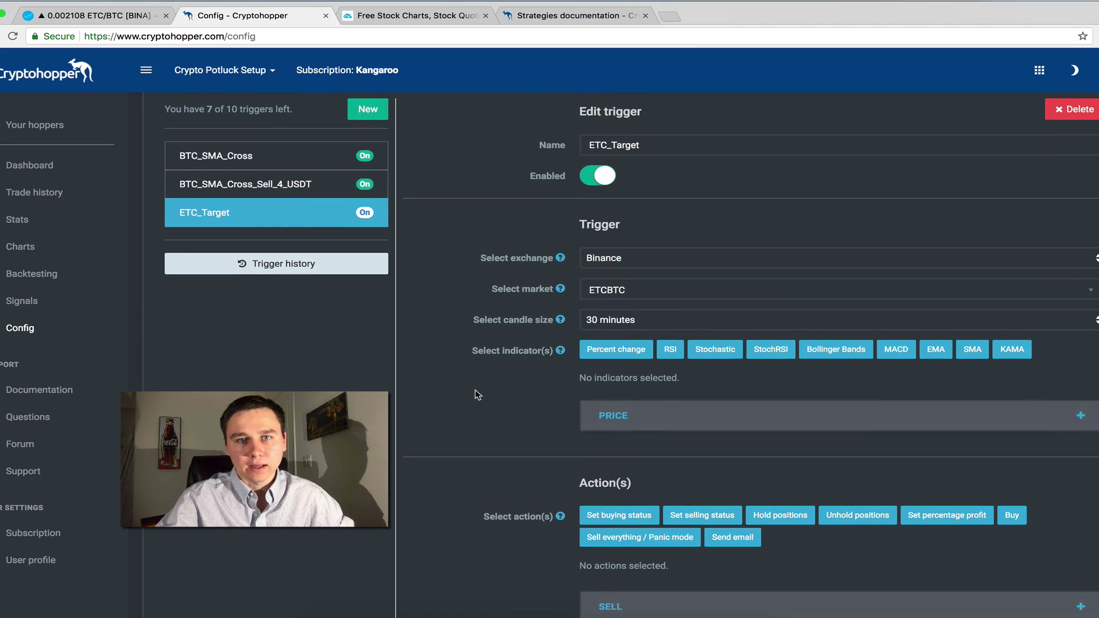